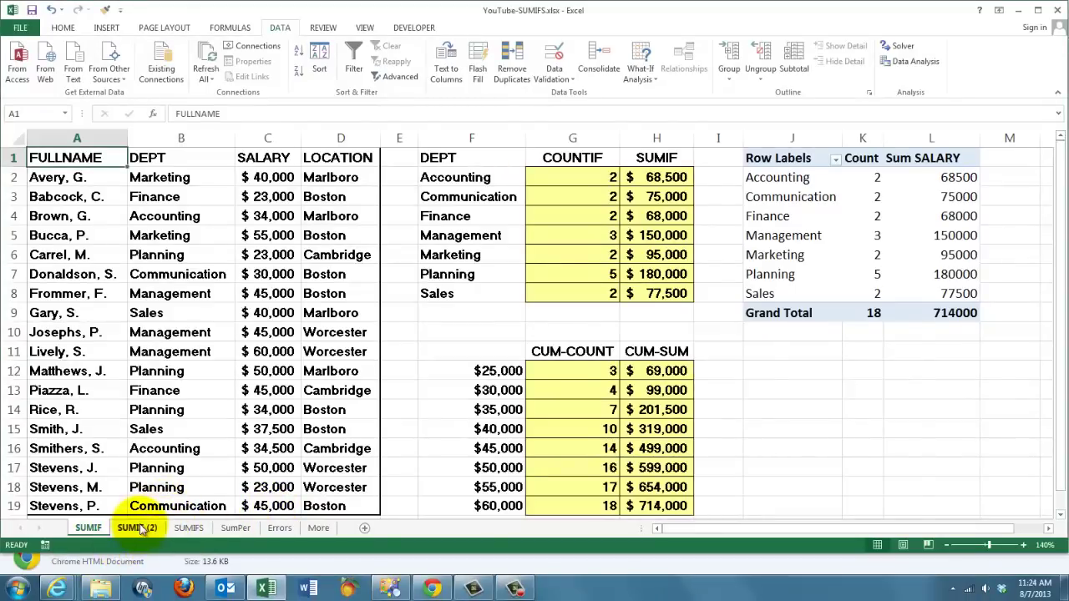
On the SUMIF (2) sheet, start inserting a function in cell G2 and list functions from all categories.
{"action": "left_click", "coordinate": [137, 528]}
{"action": "left_click", "coordinate": [577, 181]}
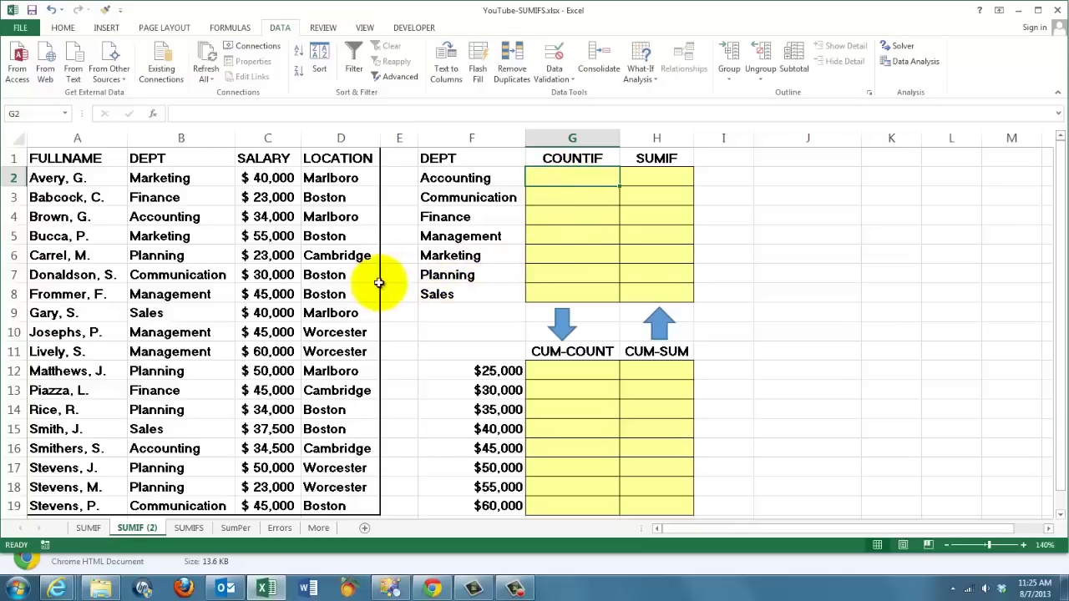
{"action": "left_click", "coordinate": [153, 117]}
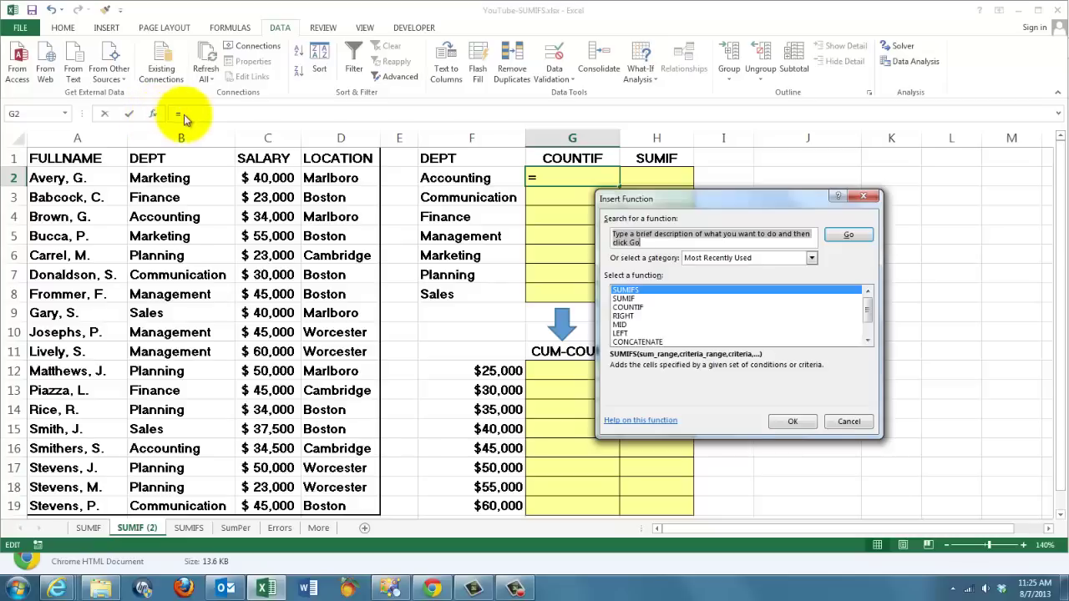
{"action": "left_click", "coordinate": [811, 257]}
{"action": "left_click", "coordinate": [698, 279]}
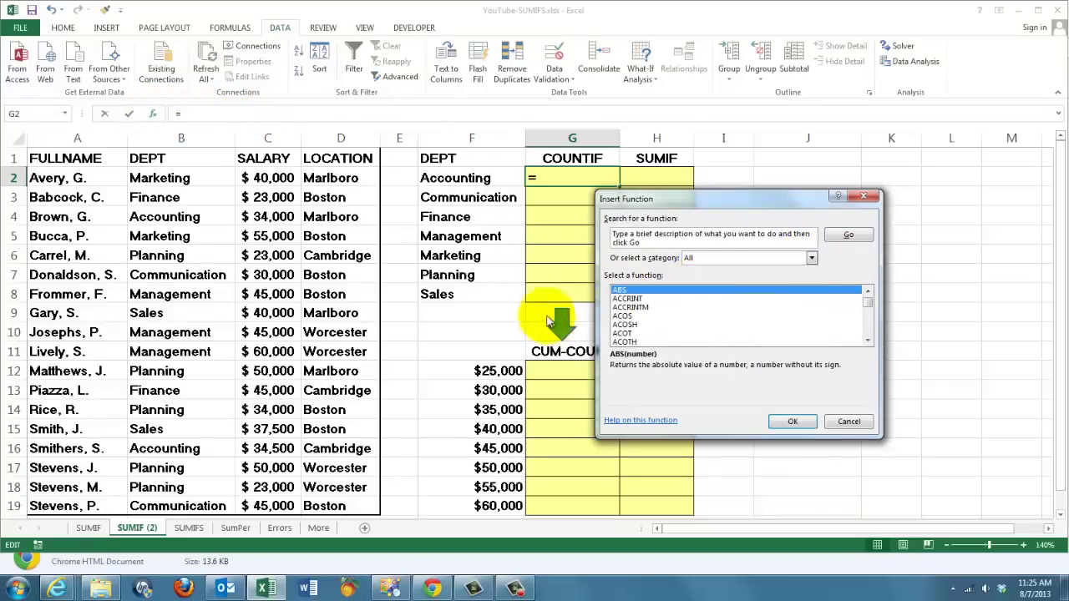
Find COUNTIF in the complete function list and insert it into cell G2.
{"action": "left_click", "coordinate": [628, 334]}
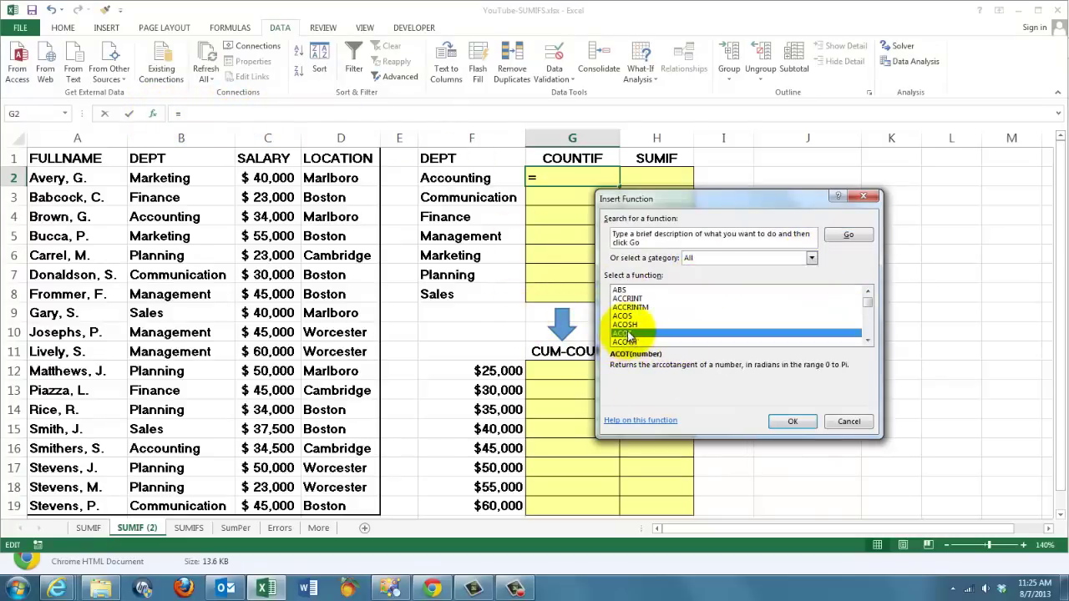
{"action": "type", "text": "count"}
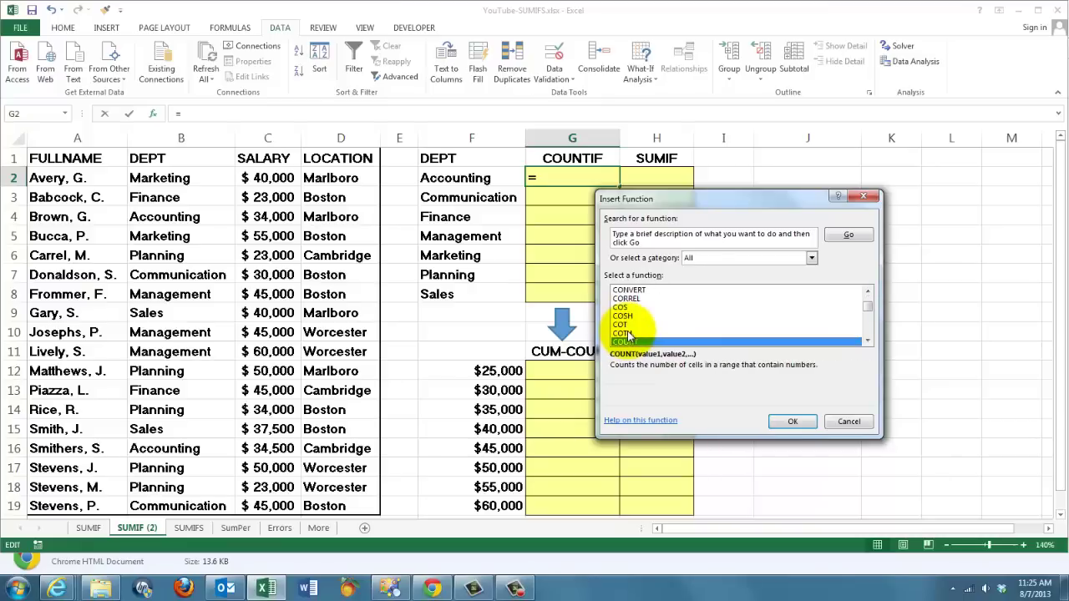
{"action": "left_click", "coordinate": [867, 342]}
{"action": "left_click", "coordinate": [867, 341]}
{"action": "left_click", "coordinate": [868, 342]}
{"action": "left_click", "coordinate": [868, 341]}
{"action": "left_click", "coordinate": [868, 342]}
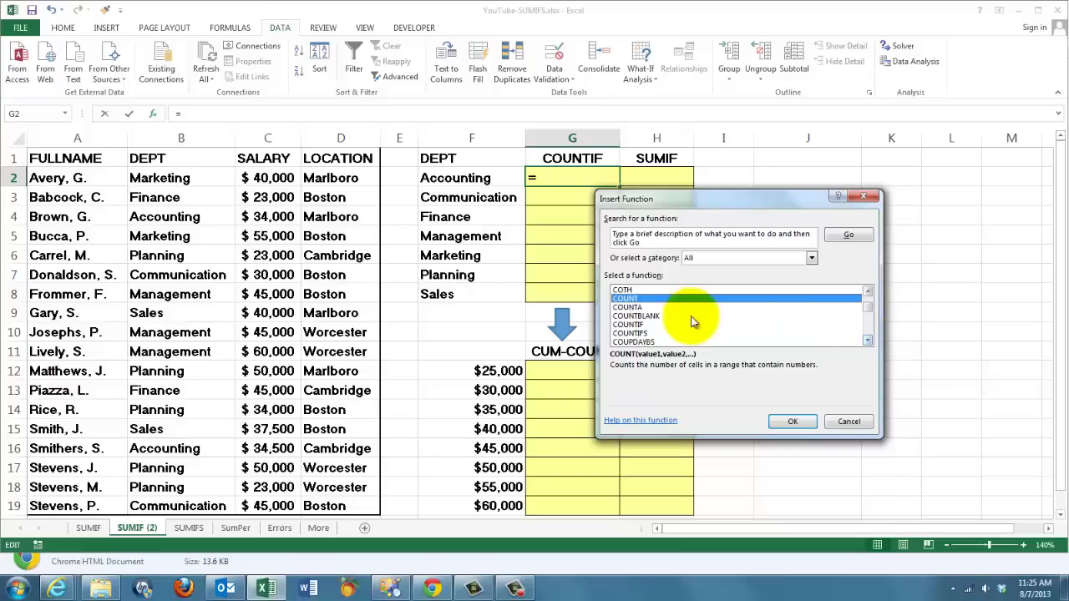
{"action": "left_click", "coordinate": [637, 326]}
{"action": "left_click", "coordinate": [792, 421]}
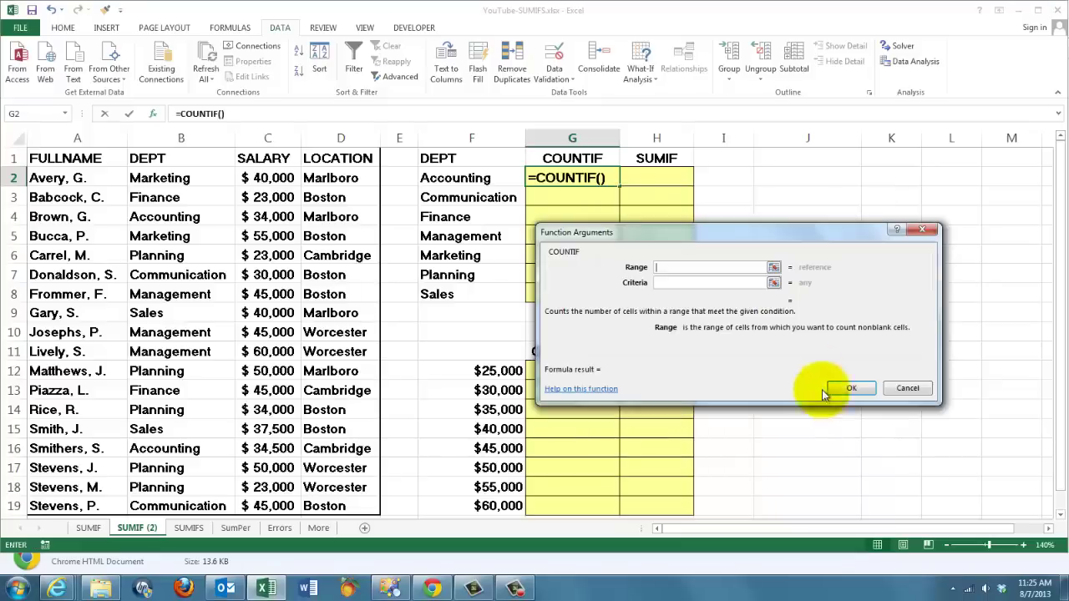
Set the COUNTIF range to the department entries as the absolute reference $B$2:$B$19.
{"action": "left_click_drag", "start_coordinate": [617, 234], "coordinate": [608, 227]}
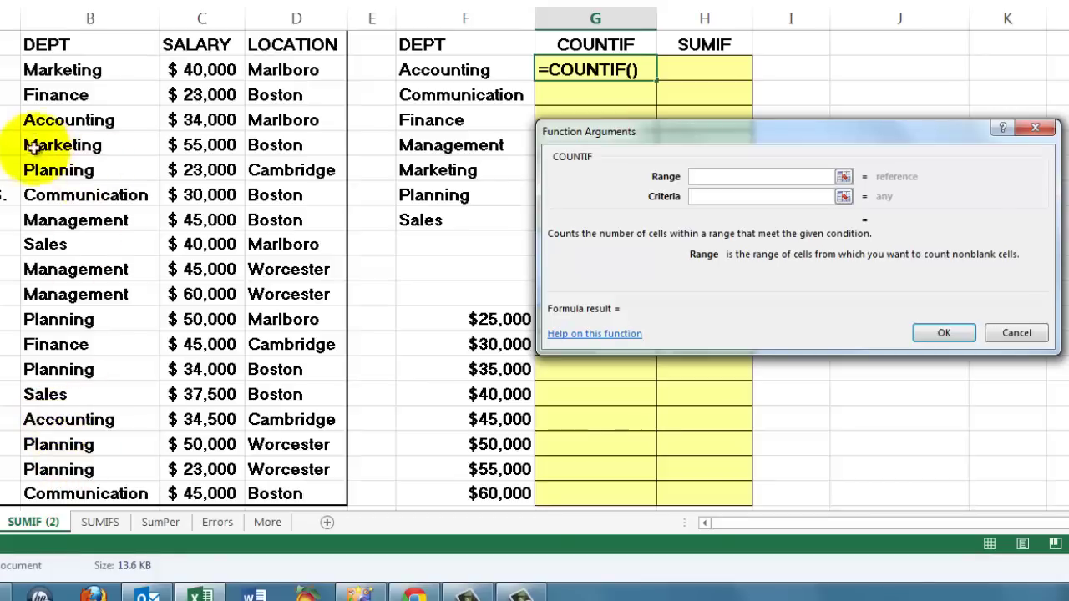
{"action": "left_click", "coordinate": [52, 70]}
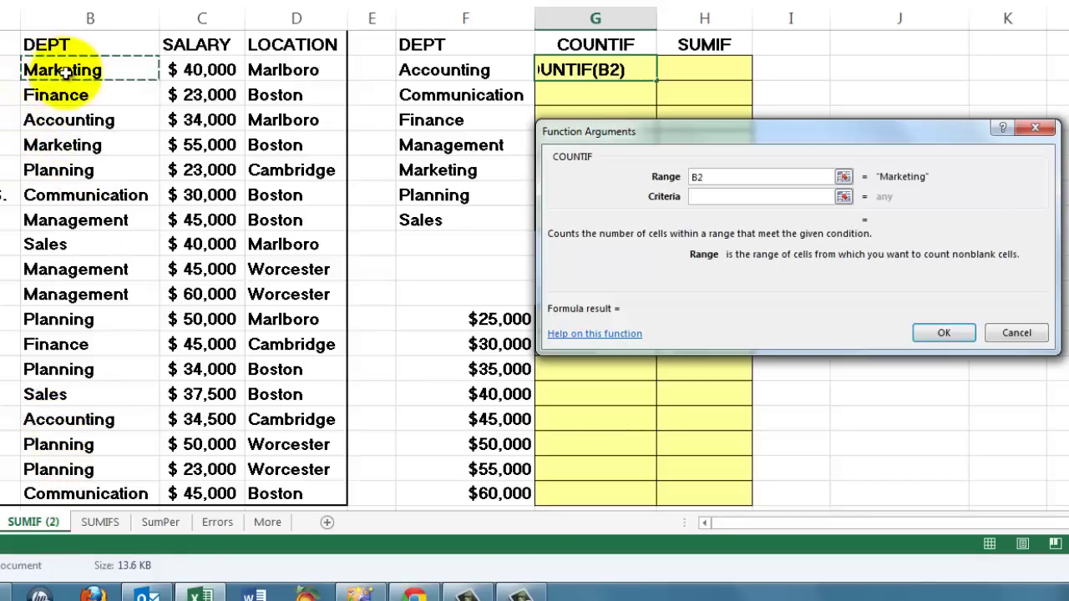
{"action": "key", "text": "ctrl+shift+Down"}
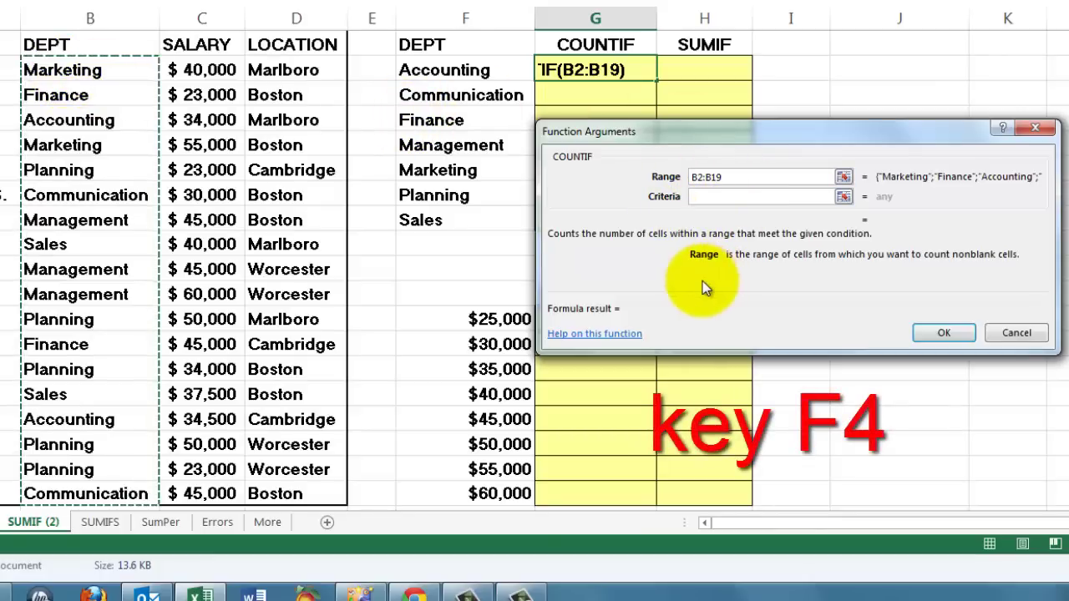
{"action": "key", "text": "F4"}
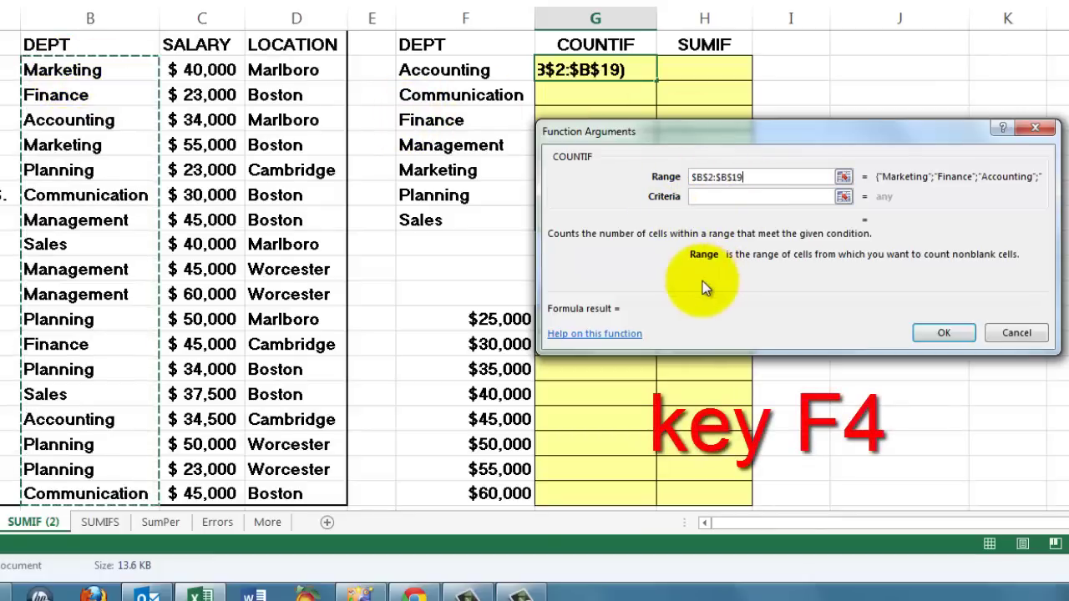
Set the COUNTIF criteria to F2, complete the formula and fill it down from G2 through the Sales row.
{"action": "left_click_drag", "start_coordinate": [631, 131], "coordinate": [629, 208]}
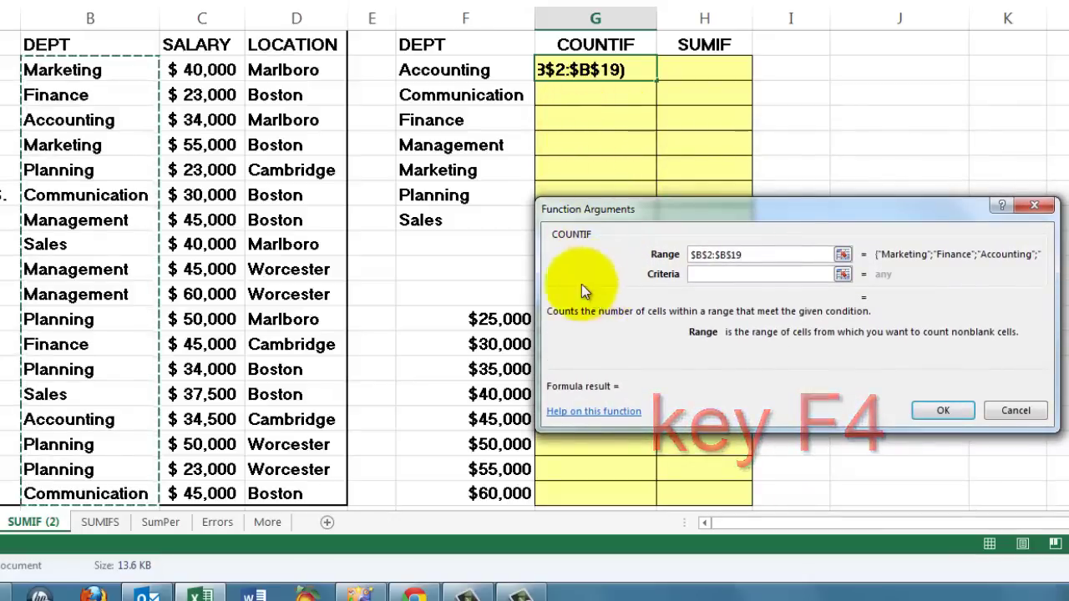
{"action": "left_click", "coordinate": [700, 274]}
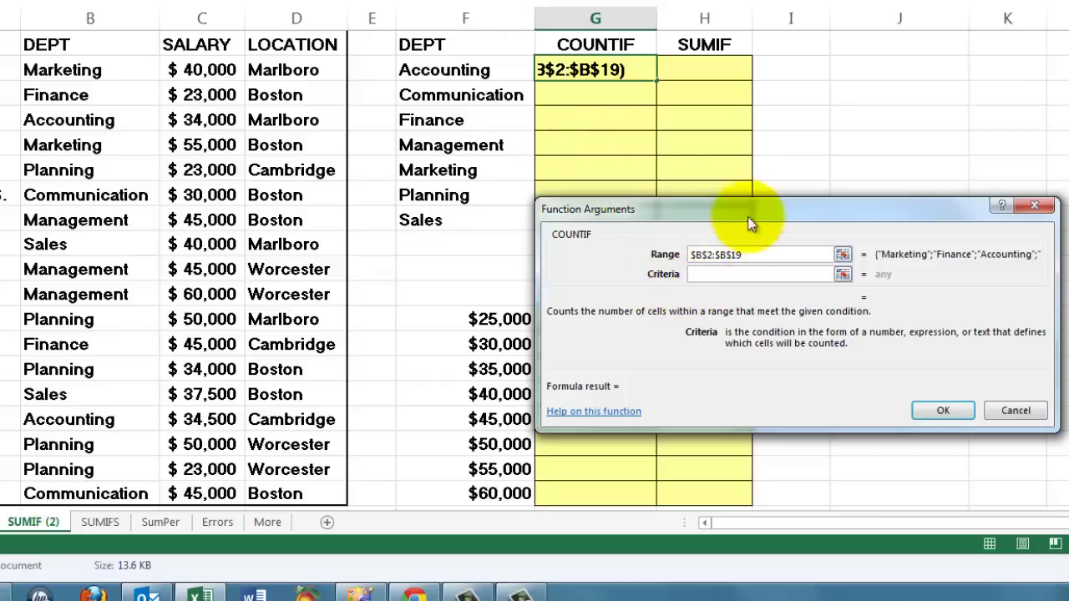
{"action": "left_click", "coordinate": [430, 73]}
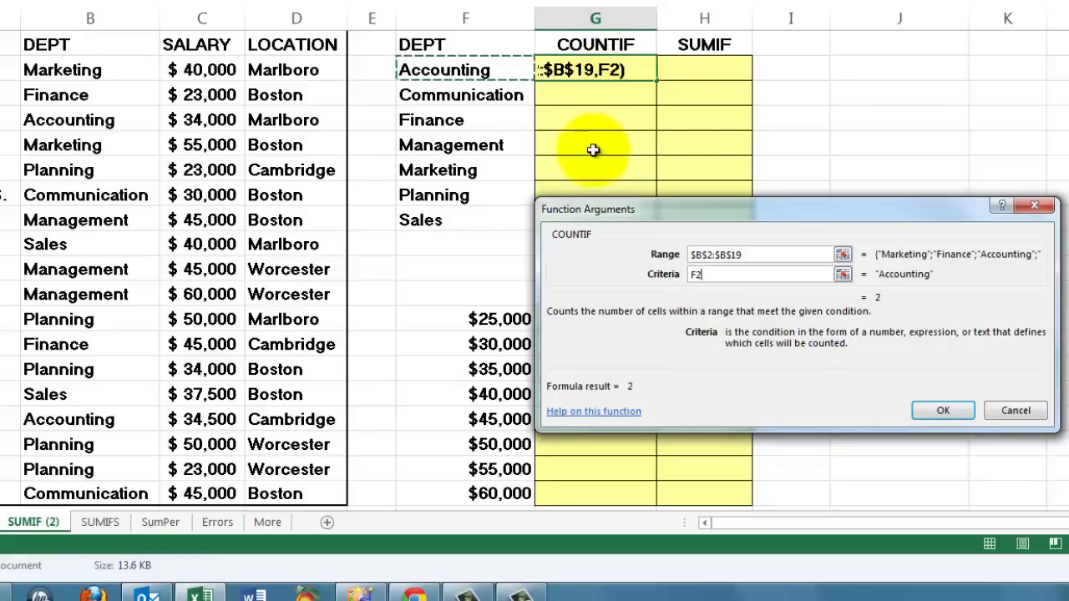
{"action": "left_click", "coordinate": [943, 410]}
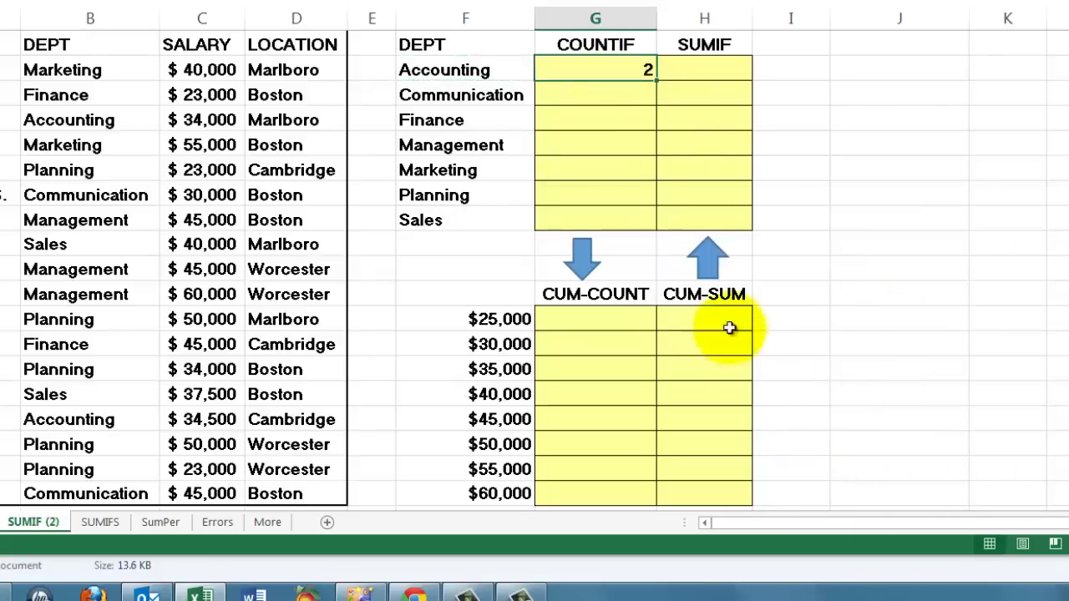
{"action": "double_click", "coordinate": [657, 79]}
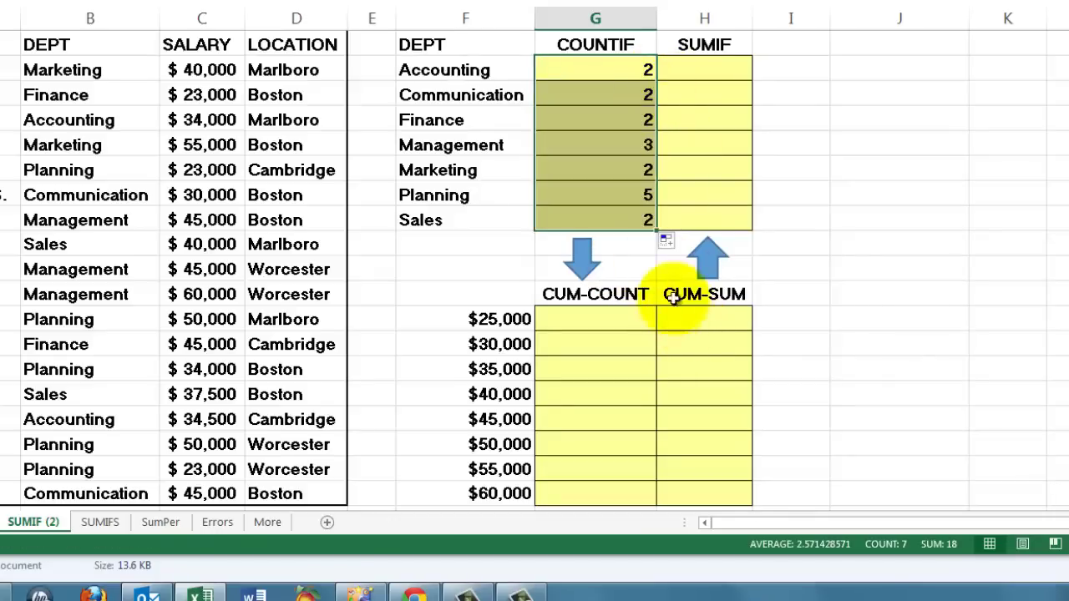
{"action": "left_click", "coordinate": [620, 193]}
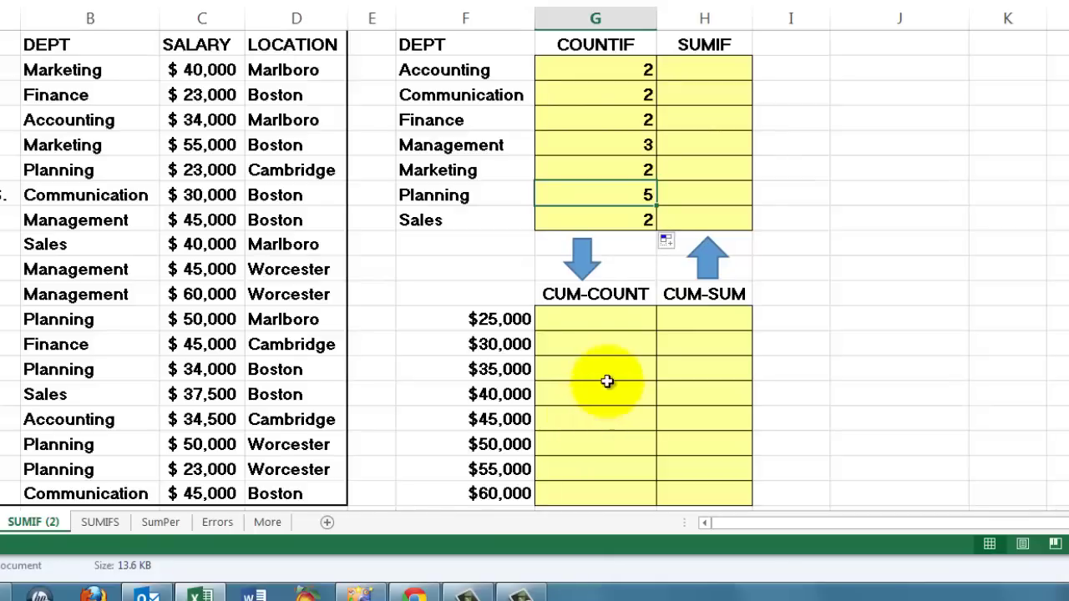
Insert the COUNTIF function into cell G12, the first cell under CUM-COUNT.
{"action": "left_click", "coordinate": [587, 322]}
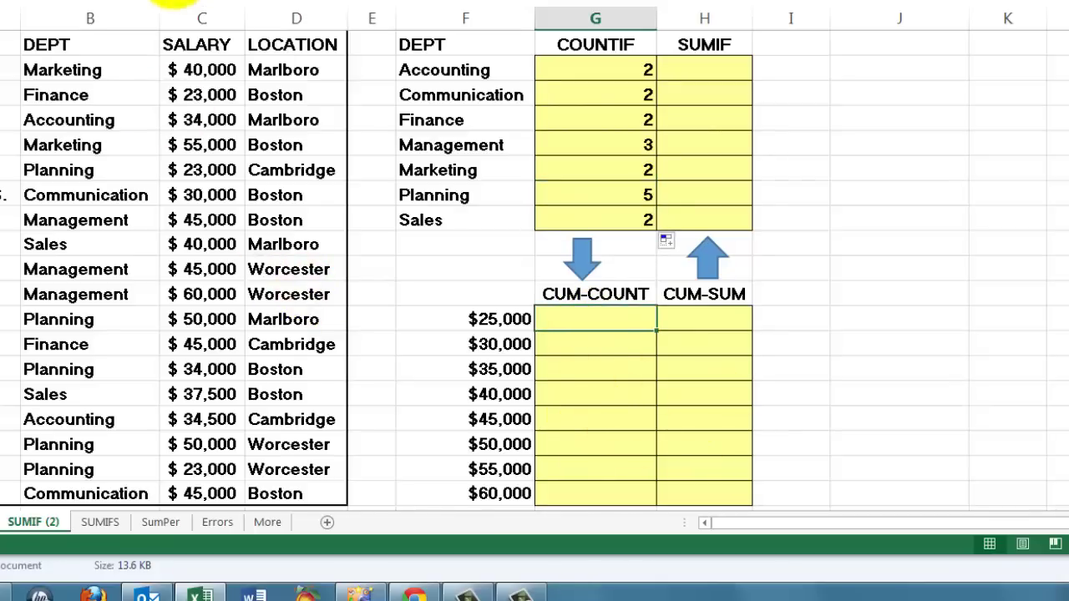
{"action": "left_click", "coordinate": [46, 4]}
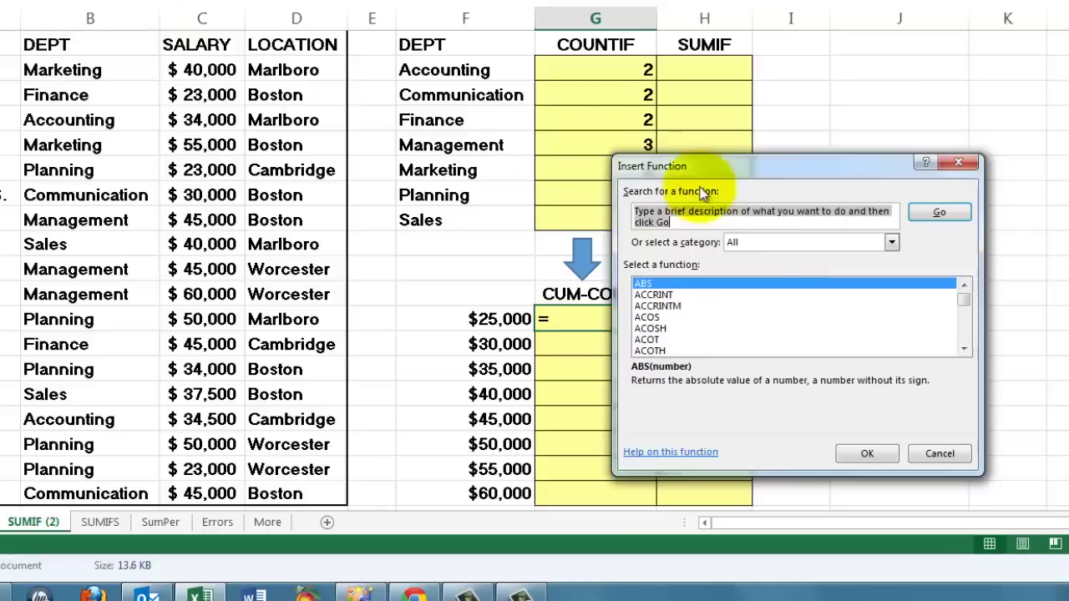
{"action": "left_click", "coordinate": [662, 307]}
{"action": "type", "text": "countif"}
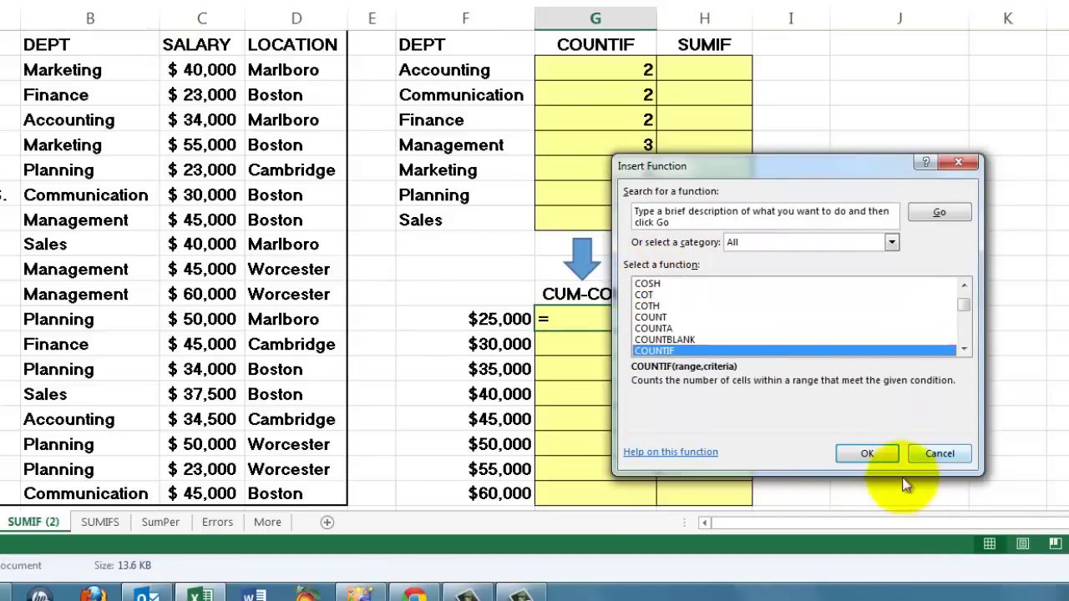
{"action": "left_click", "coordinate": [867, 454]}
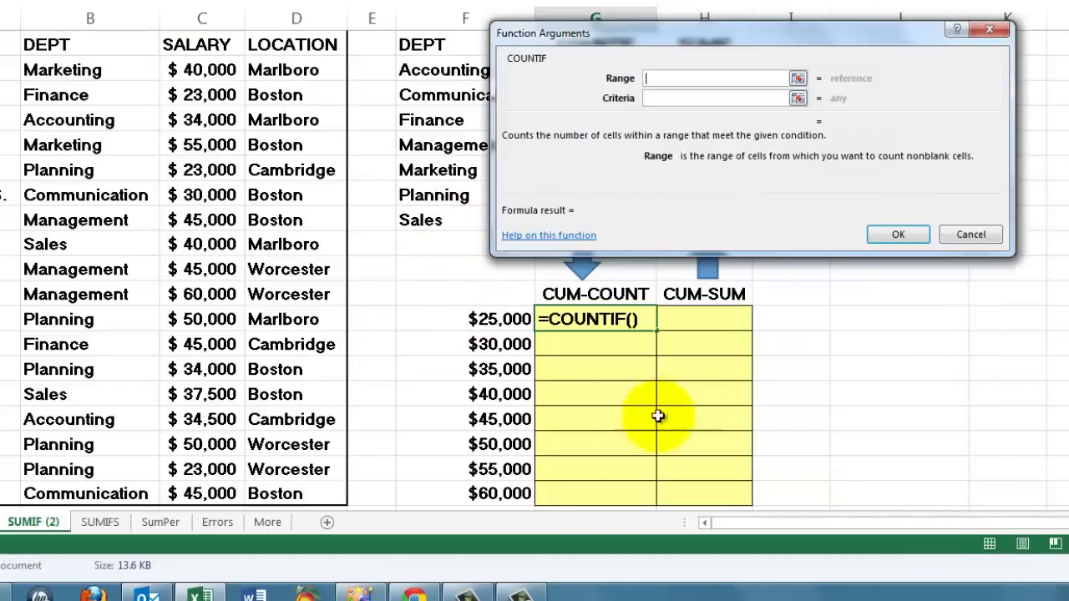
Set the COUNTIF range in G12 to the salaries as the absolute reference $C$2:$C$19.
{"action": "left_click", "coordinate": [196, 69]}
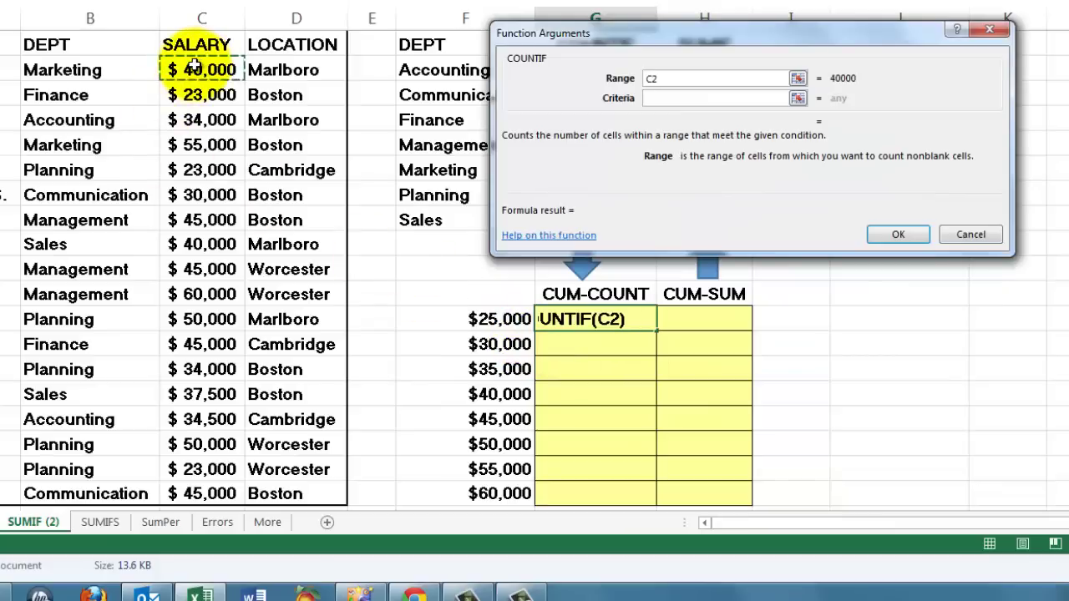
{"action": "key", "text": "ctrl+shift+Down"}
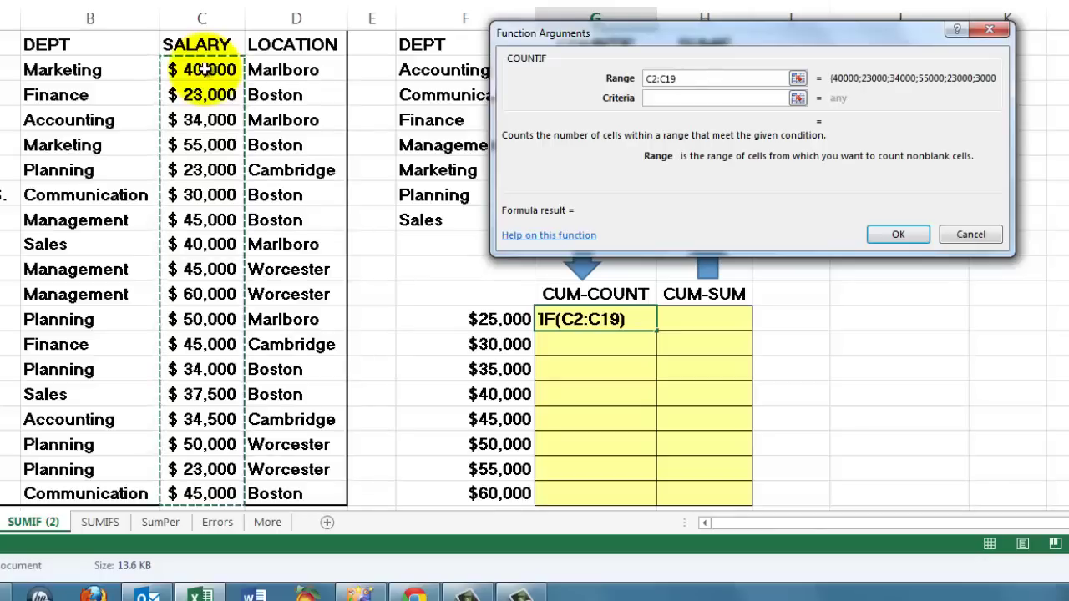
{"action": "key", "text": "F4"}
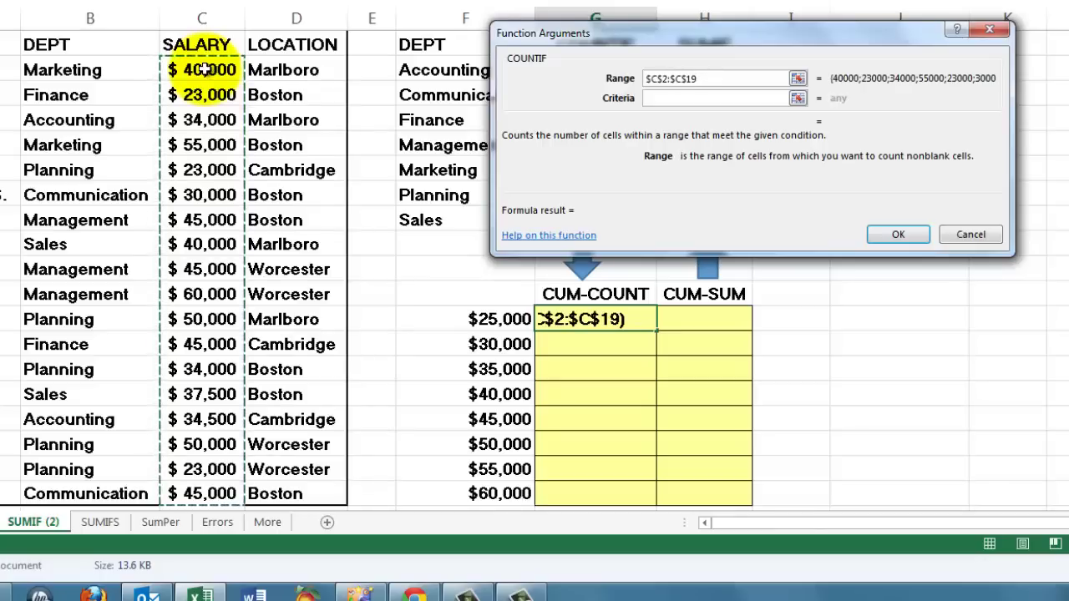
Set the criteria to "<=" & F12, complete the formula and fill it down the CUM-COUNT column to G19.
{"action": "left_click", "coordinate": [658, 99]}
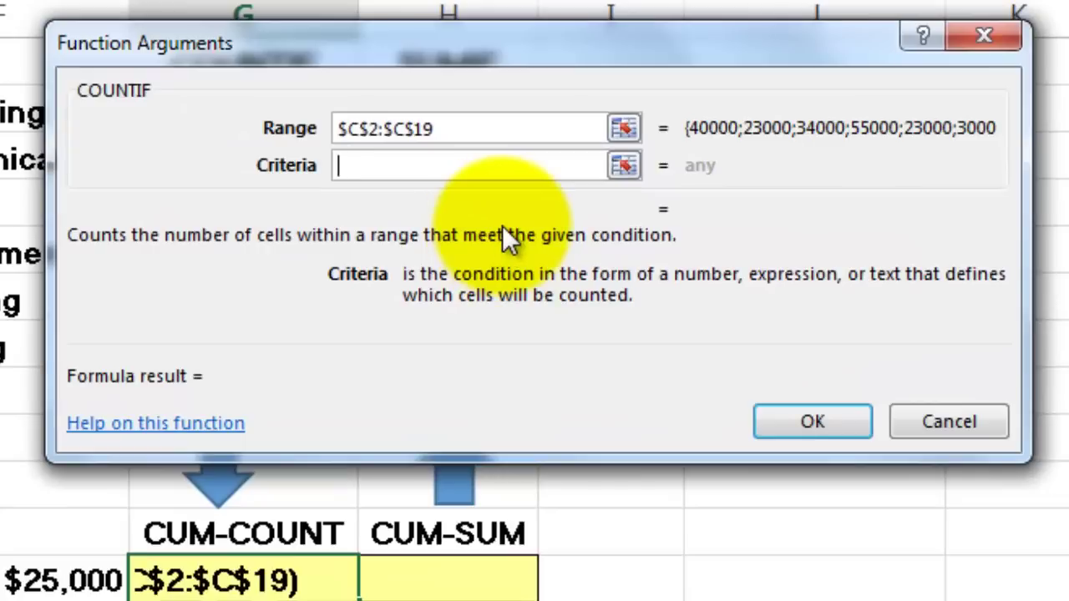
{"action": "type", "text": "\""}
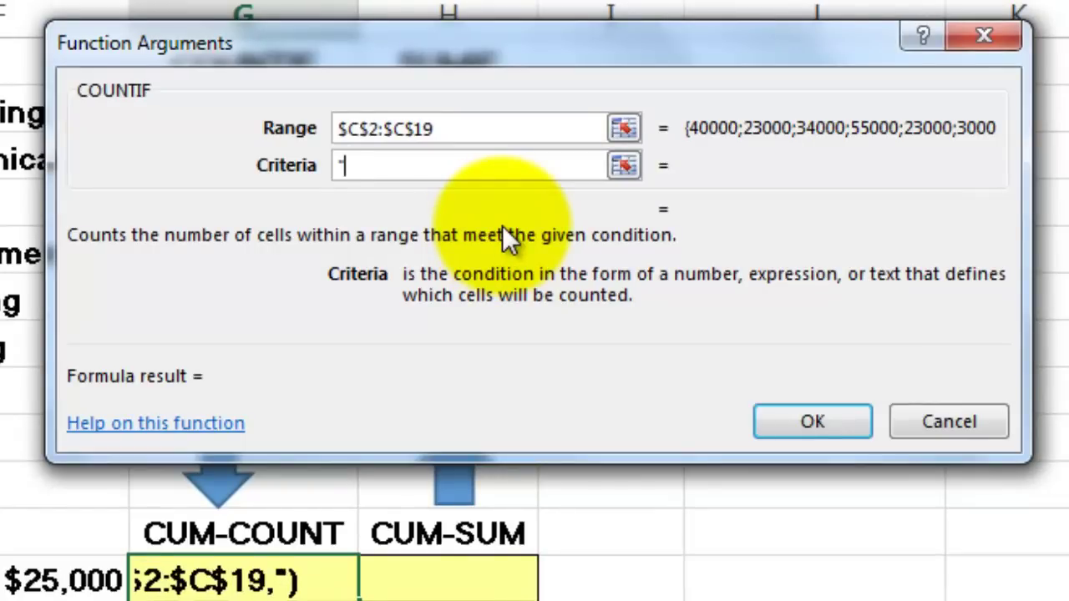
{"action": "type", "text": "<="}
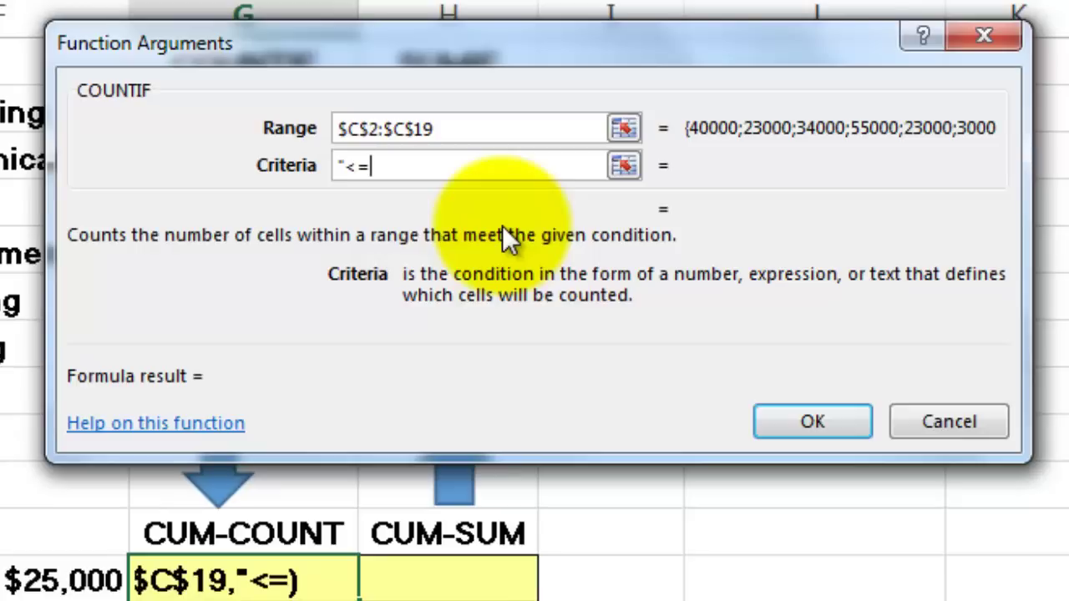
{"action": "type", "text": "\""}
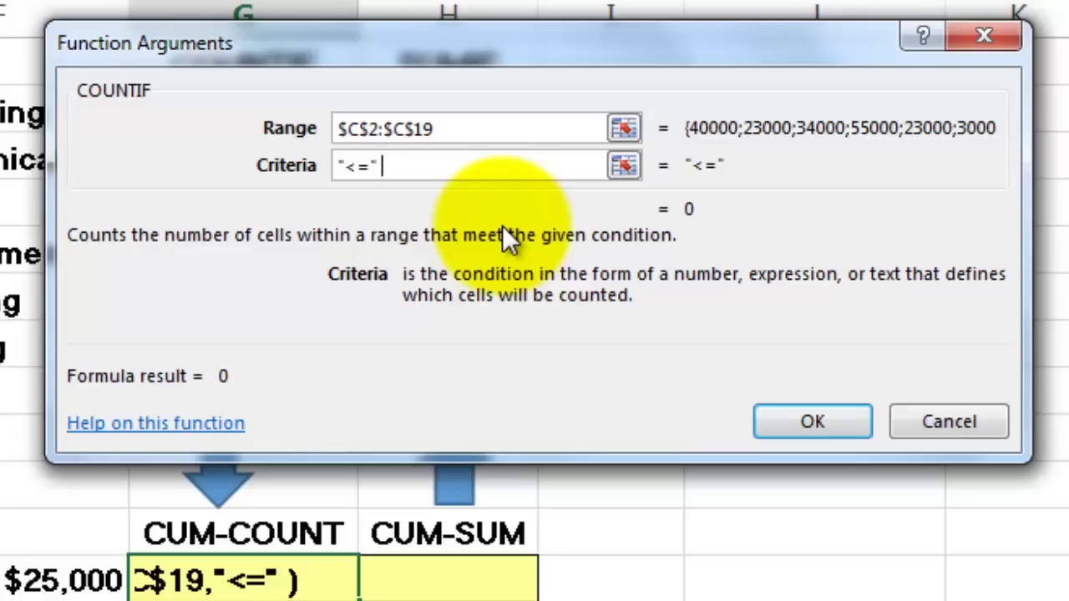
{"action": "type", "text": "&"}
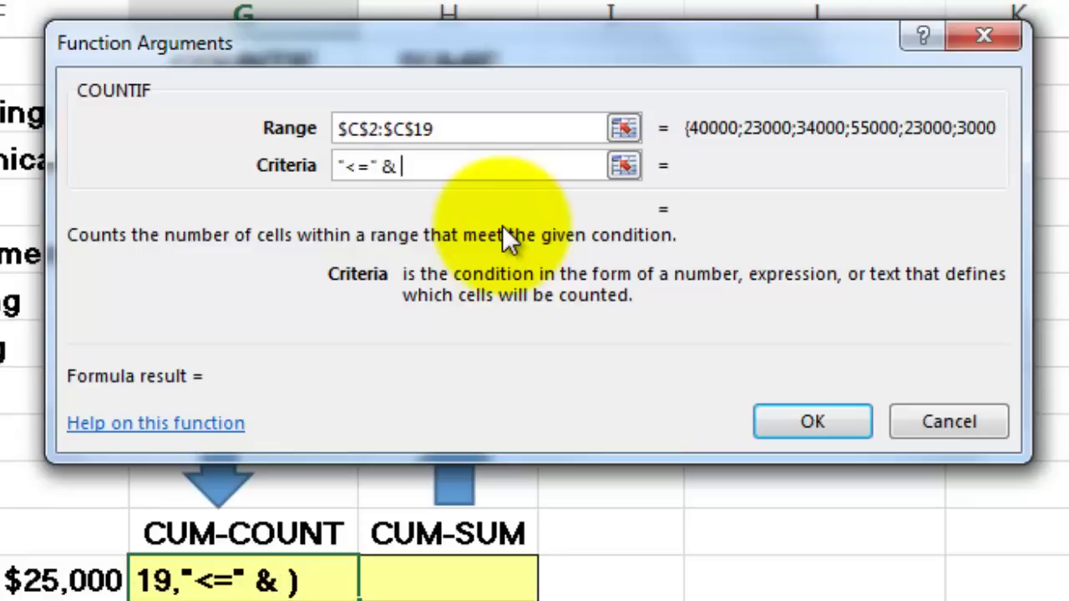
{"action": "left_click", "coordinate": [21, 580]}
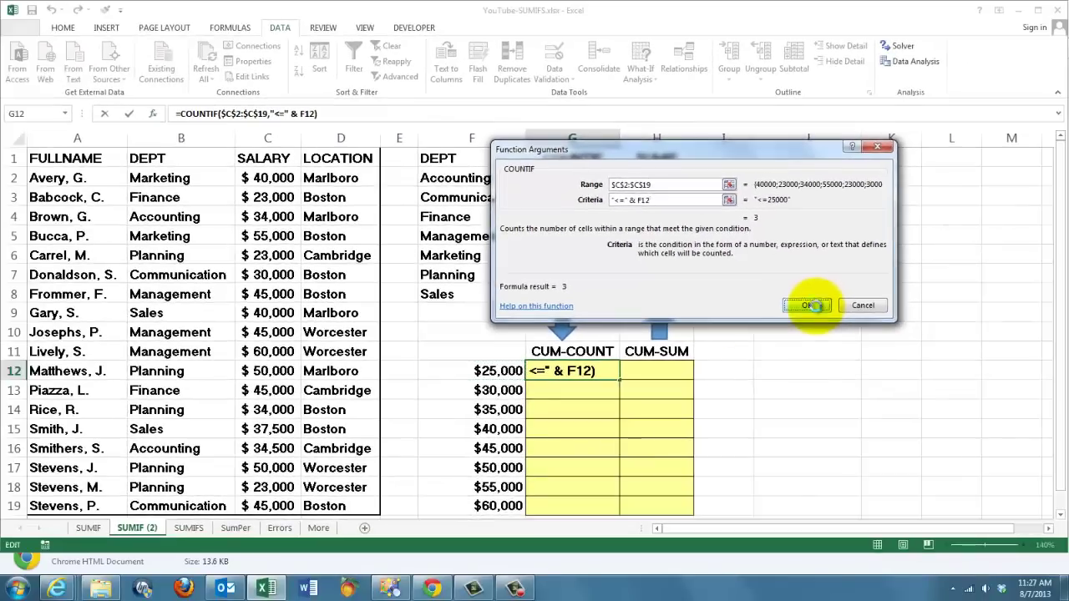
{"action": "left_click", "coordinate": [802, 383]}
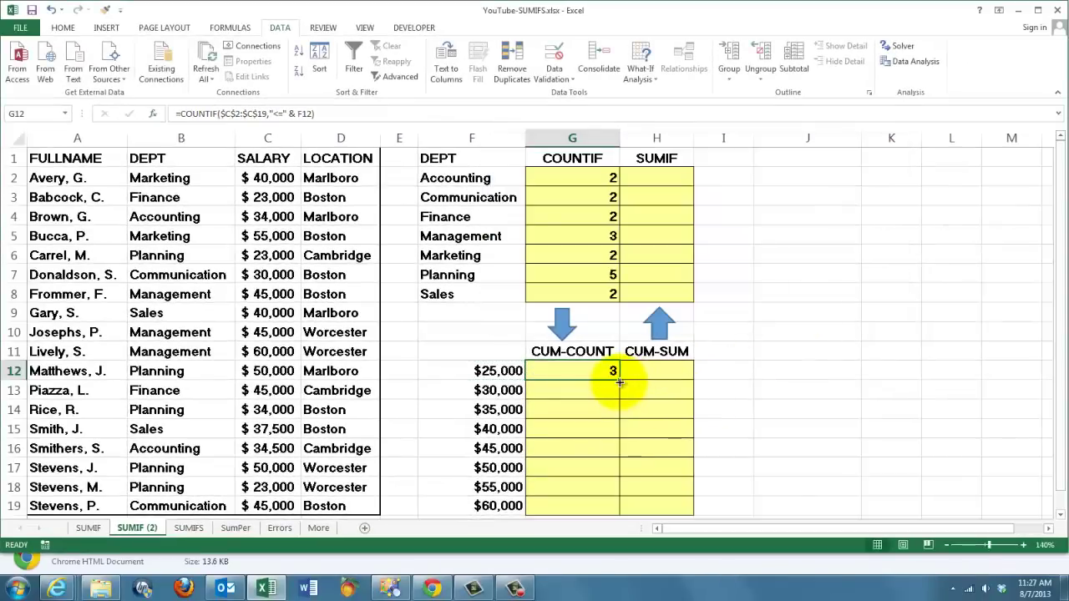
{"action": "double_click", "coordinate": [618, 381]}
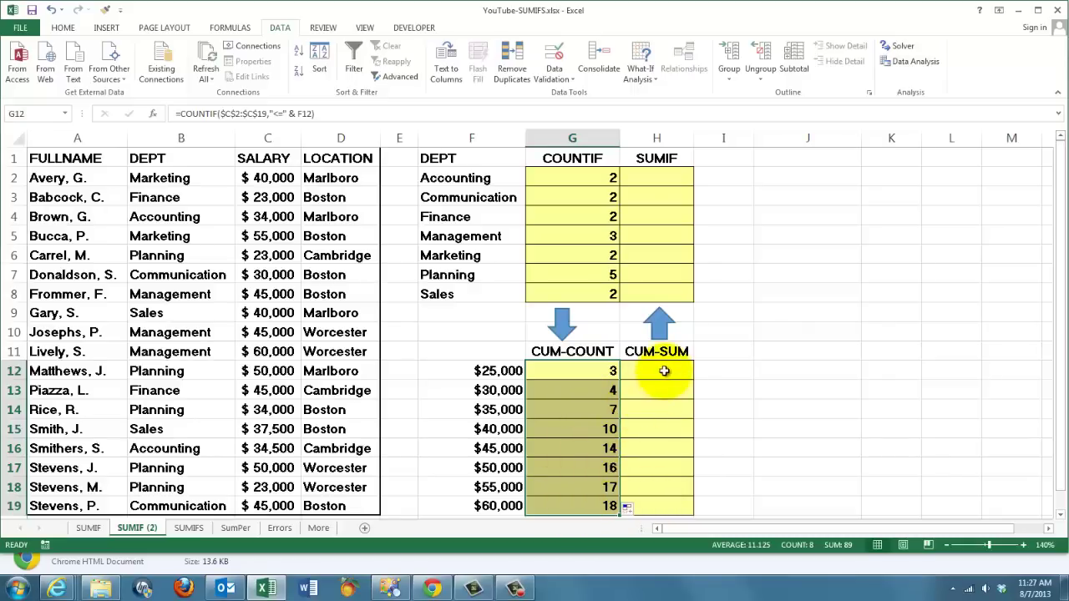
Insert the SUMIF function into cell H12, the first cell under CUM-SUM.
{"action": "left_click", "coordinate": [658, 370]}
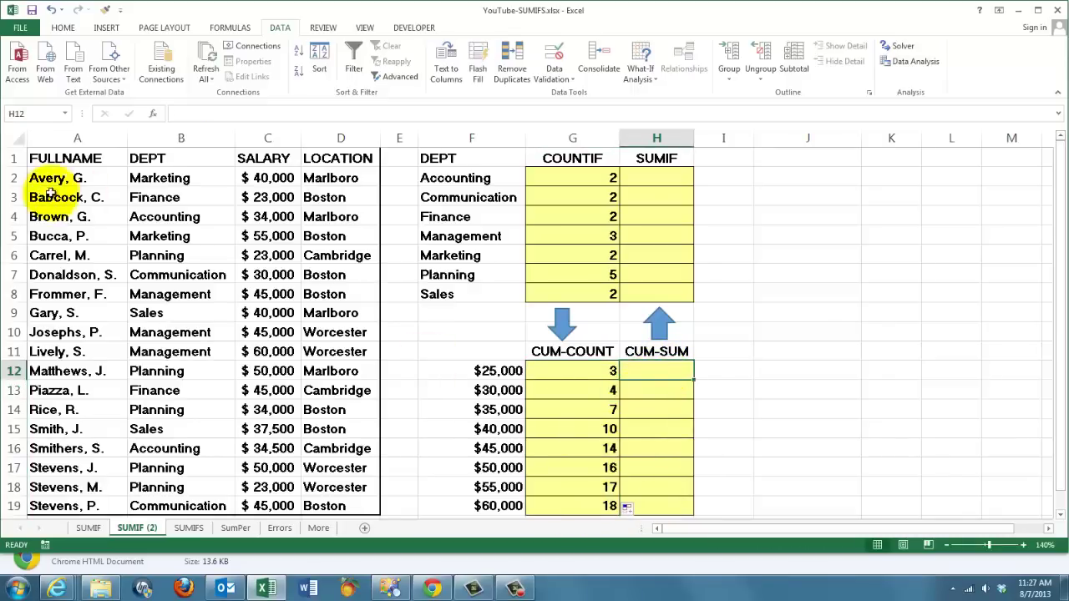
{"action": "left_click", "coordinate": [153, 118]}
{"action": "left_click", "coordinate": [590, 252]}
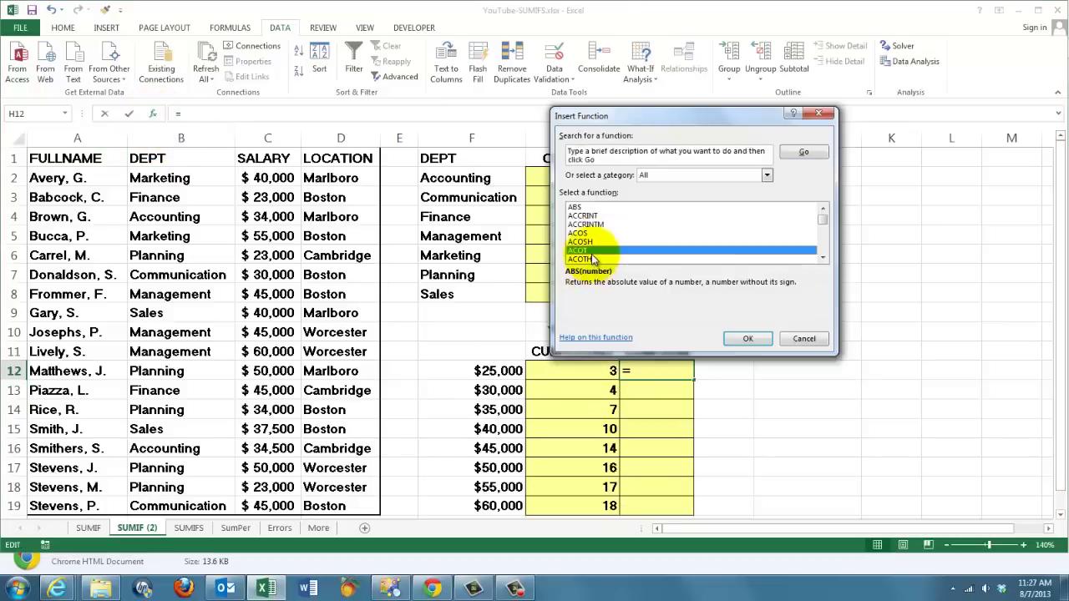
{"action": "type", "text": "sumif"}
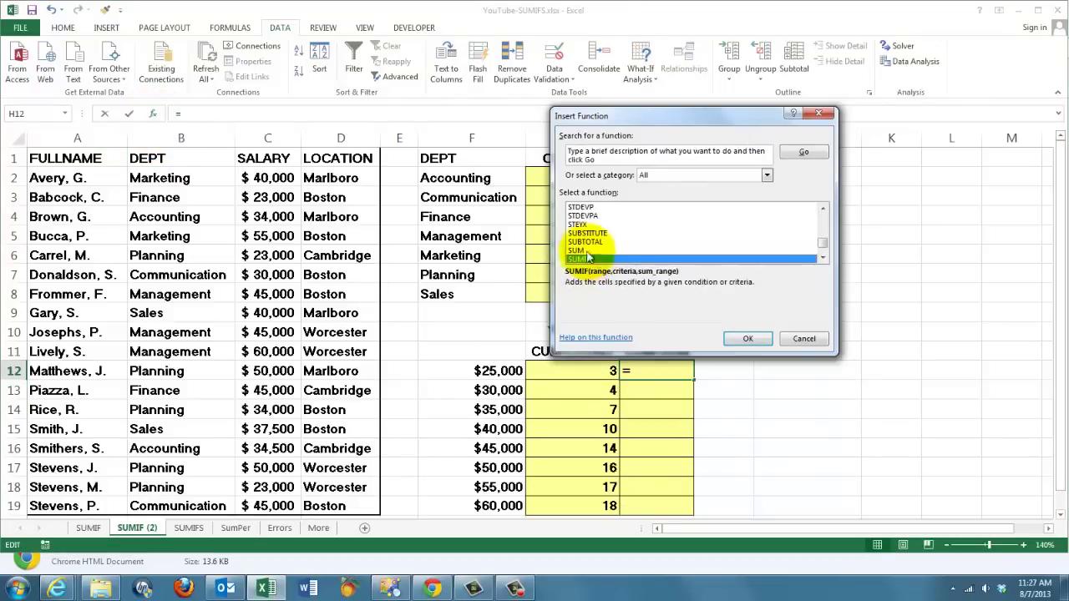
{"action": "left_click", "coordinate": [748, 338]}
{"action": "left_click_drag", "start_coordinate": [643, 143], "coordinate": [564, 129]}
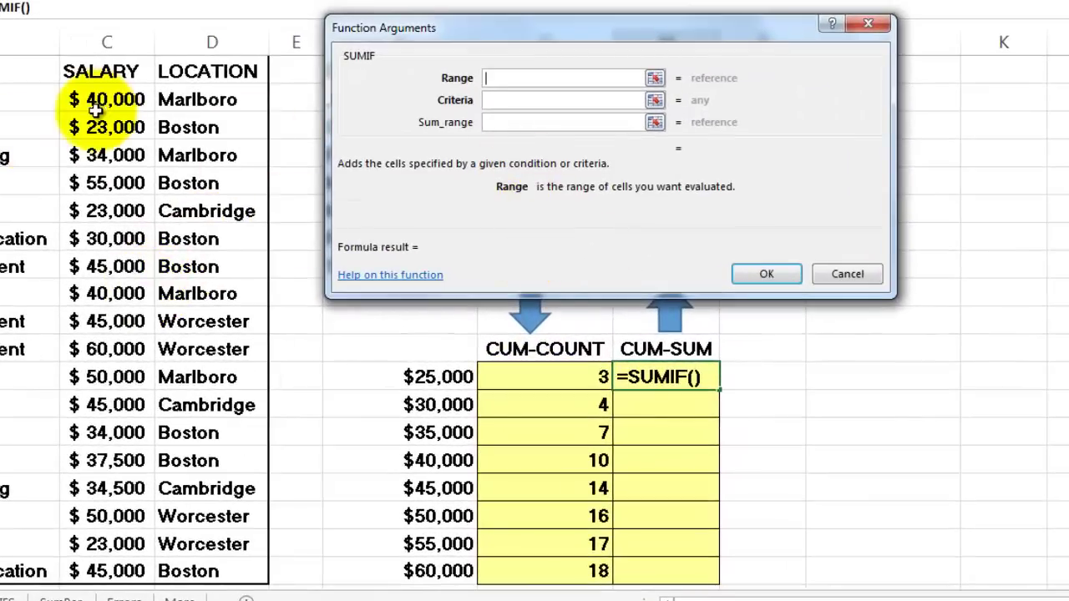
Set the SUMIF range in H12 to the salaries as the absolute reference $C$2:$C$19.
{"action": "left_click", "coordinate": [86, 99]}
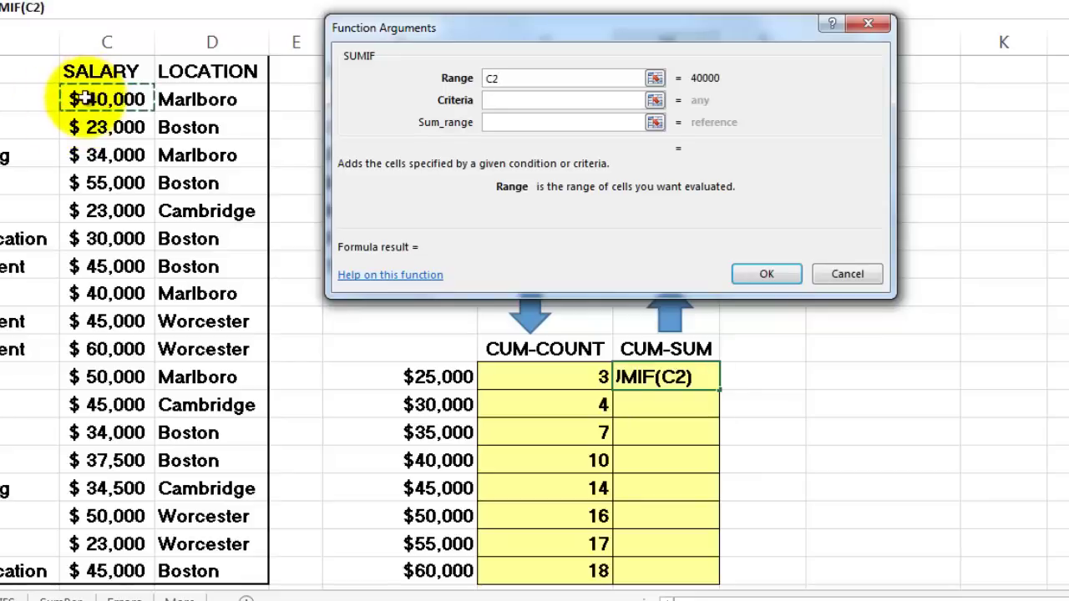
{"action": "key", "text": "ctrl+shift+Down"}
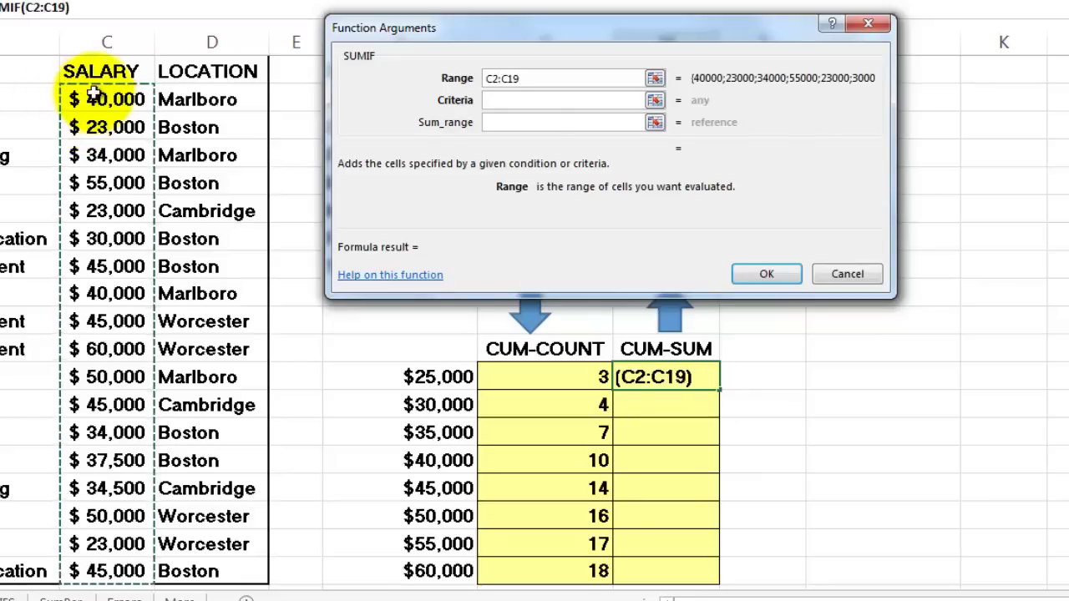
{"action": "key", "text": "F4"}
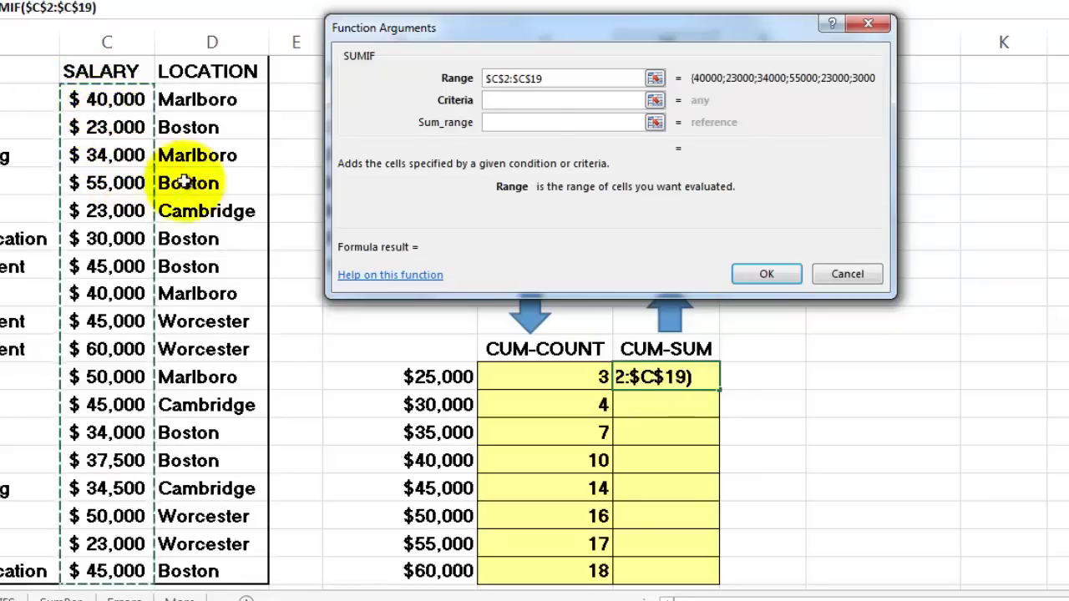
Set the criteria to "<=" & F12 with no sum range, complete the formula and fill it down the CUM-SUM column to H19.
{"action": "left_click", "coordinate": [492, 100]}
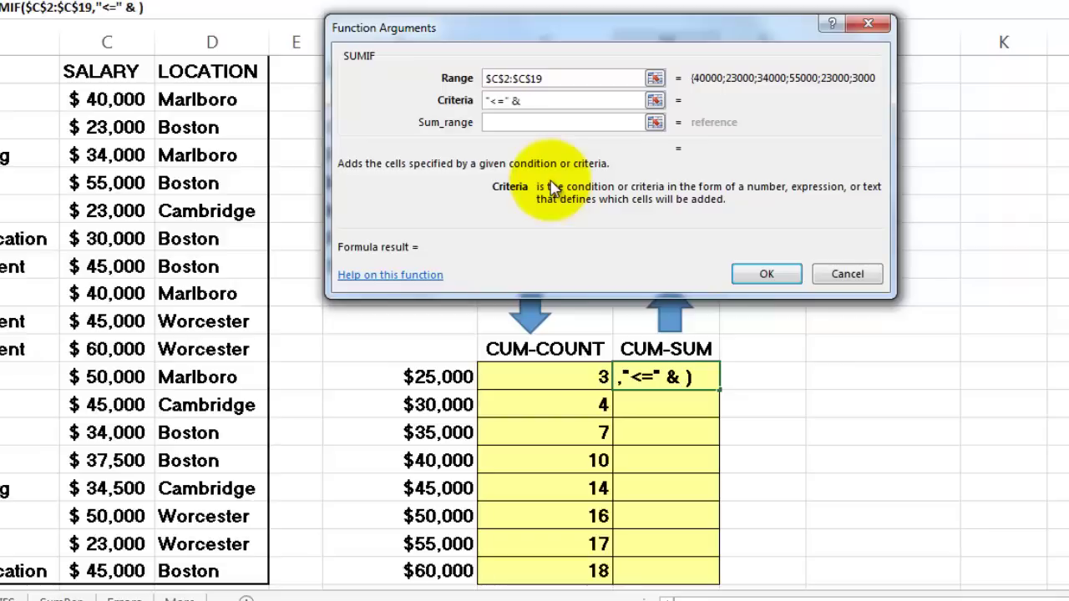
{"action": "left_click", "coordinate": [436, 380]}
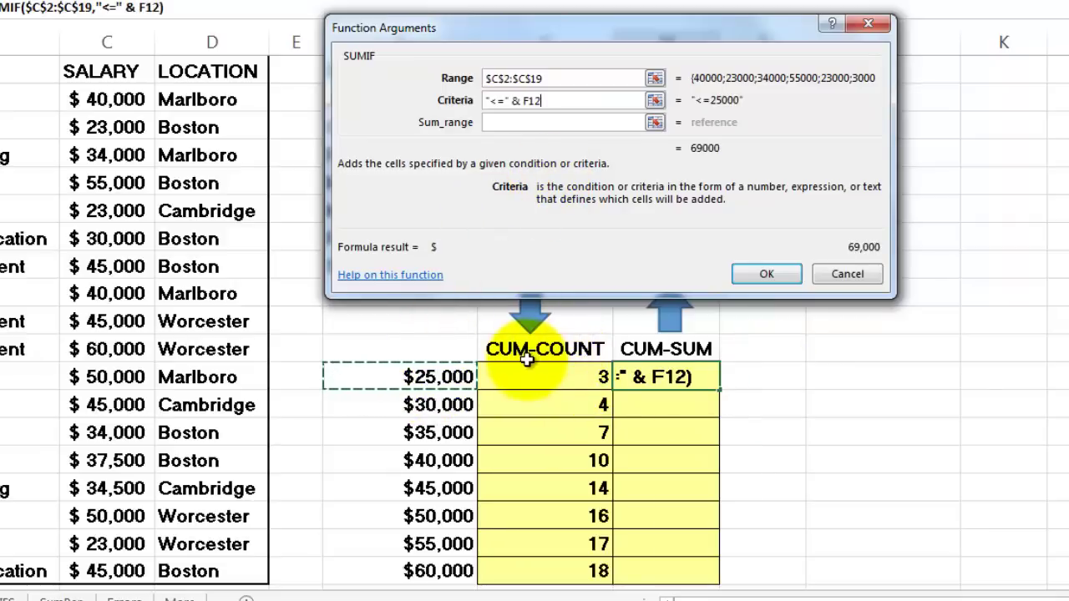
{"action": "left_click", "coordinate": [498, 126]}
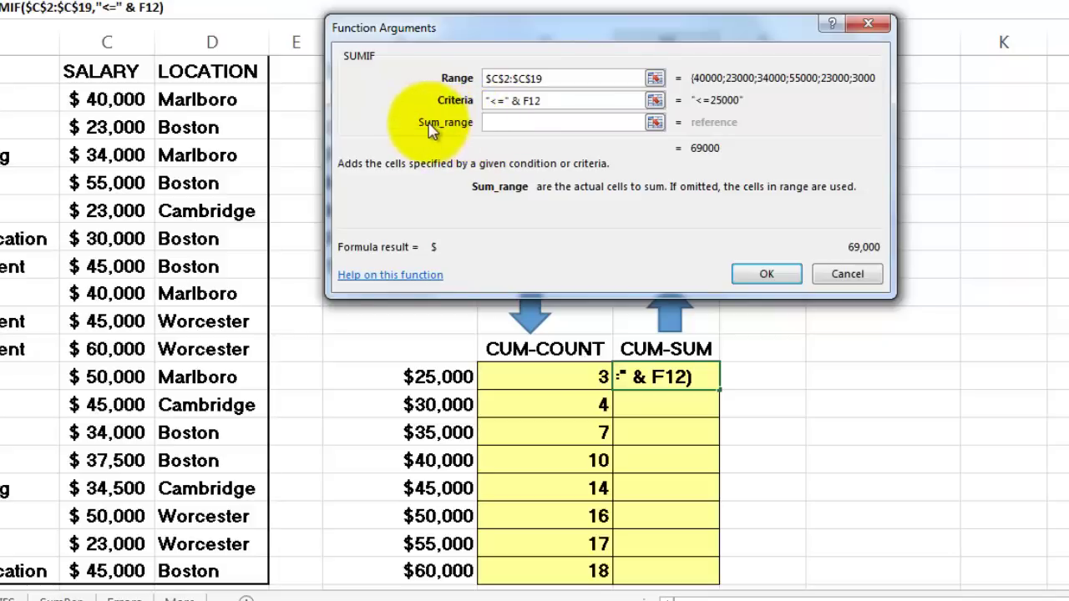
{"action": "left_click", "coordinate": [766, 273]}
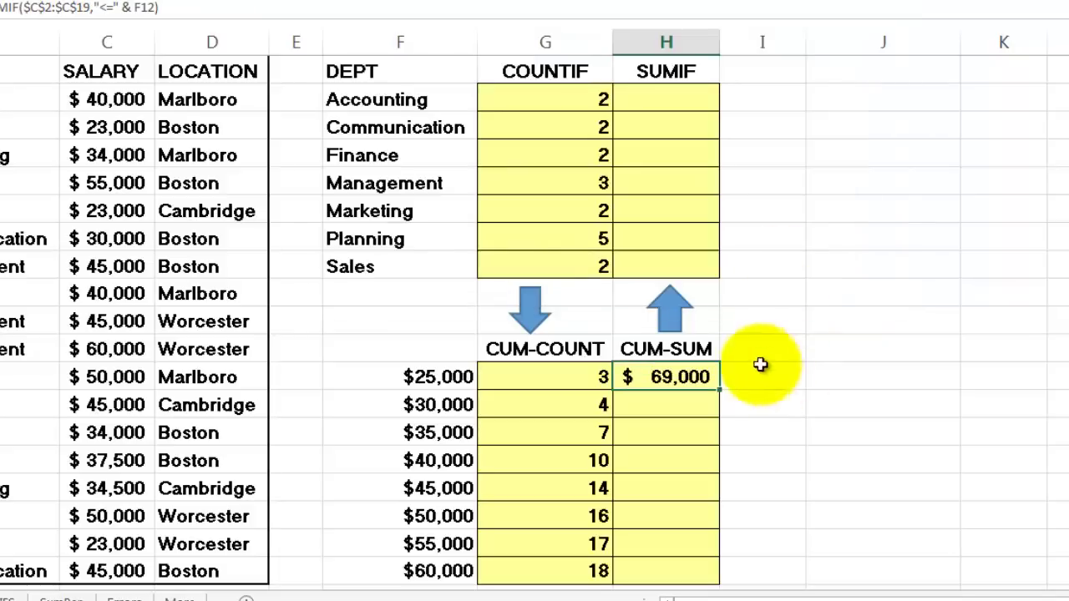
{"action": "double_click", "coordinate": [719, 387]}
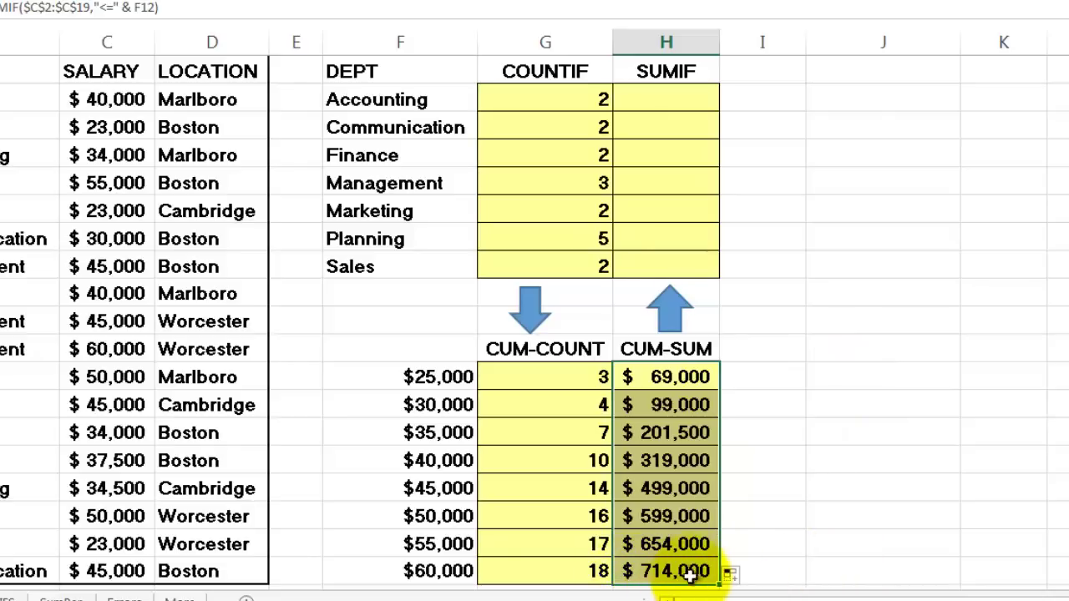
Insert the SUMIF function into cell H2, the Accounting row under SUMIF.
{"action": "left_click", "coordinate": [641, 99]}
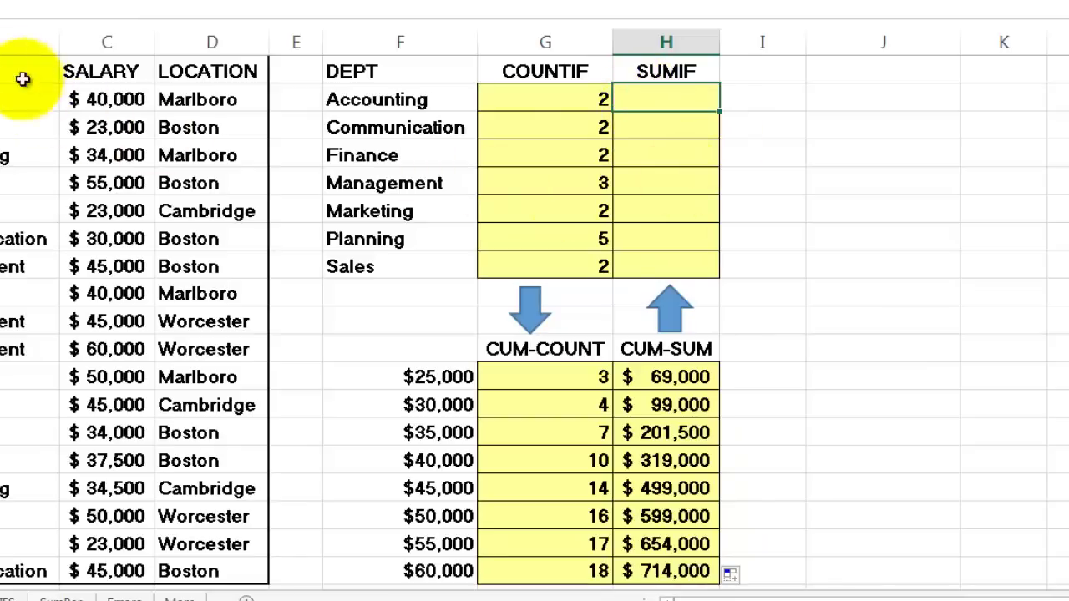
{"action": "left_click", "coordinate": [13, 8]}
{"action": "left_click", "coordinate": [687, 310]}
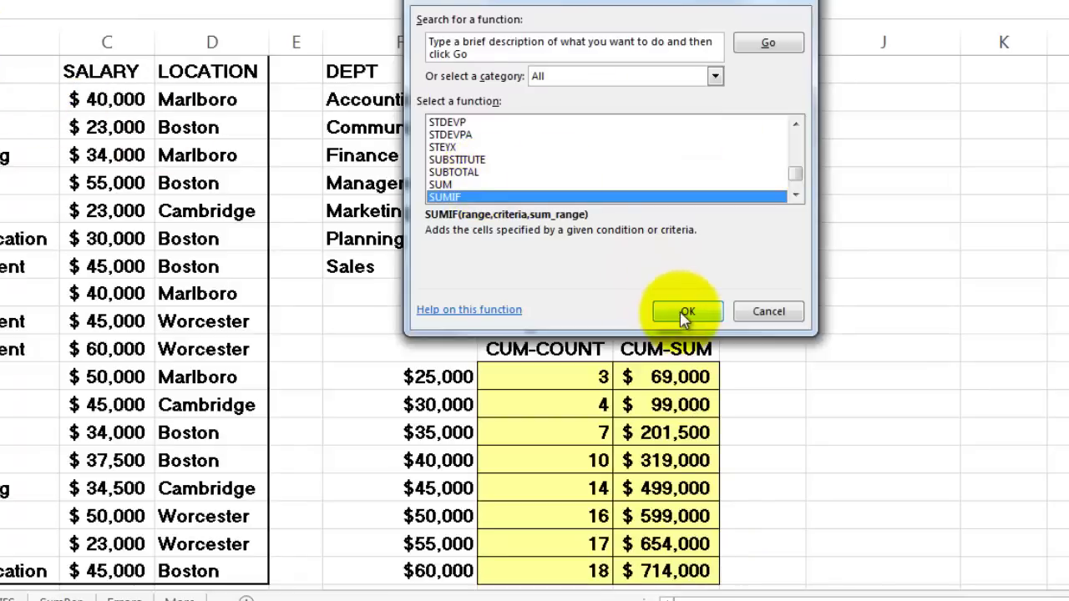
{"action": "left_click_drag", "start_coordinate": [539, 33], "coordinate": [536, 173]}
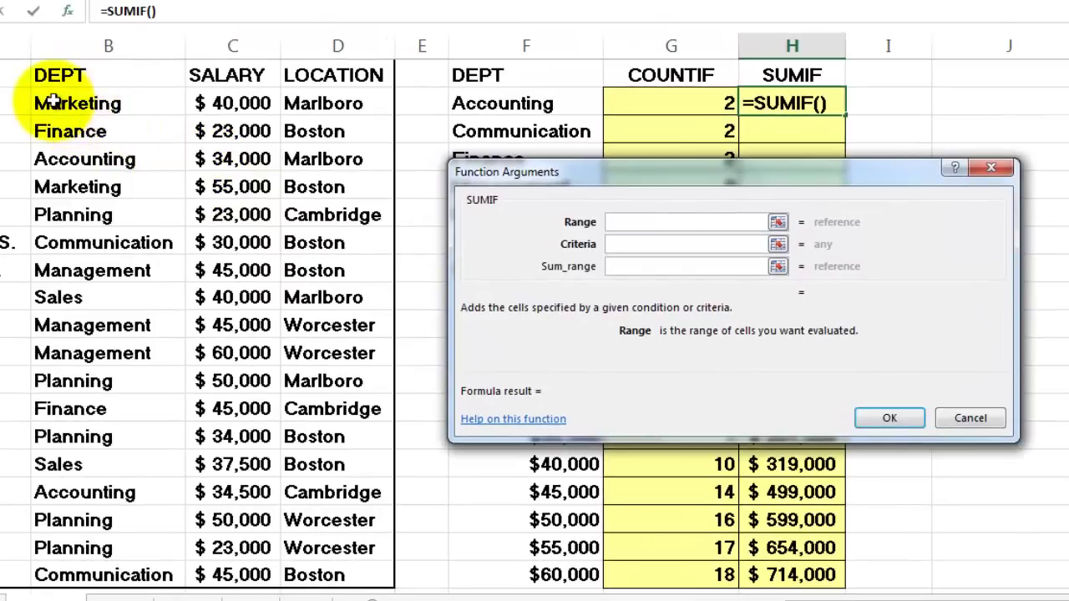
Set the SUMIF range in H2 to the departments as the absolute reference $B$2:$B$19 and the criteria to F2.
{"action": "left_click", "coordinate": [53, 100]}
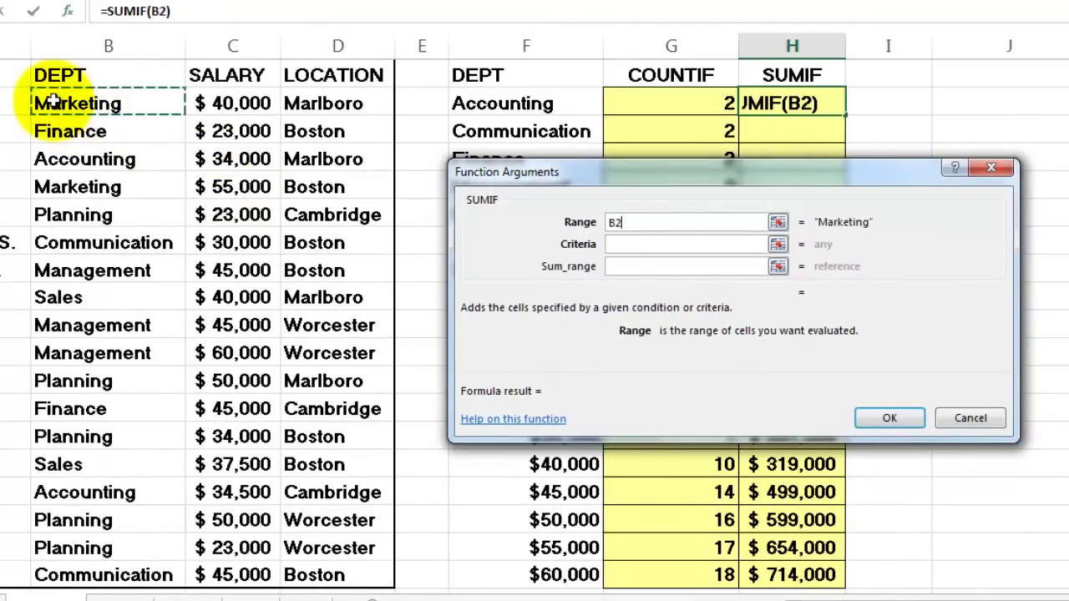
{"action": "key", "text": "ctrl+shift+Down"}
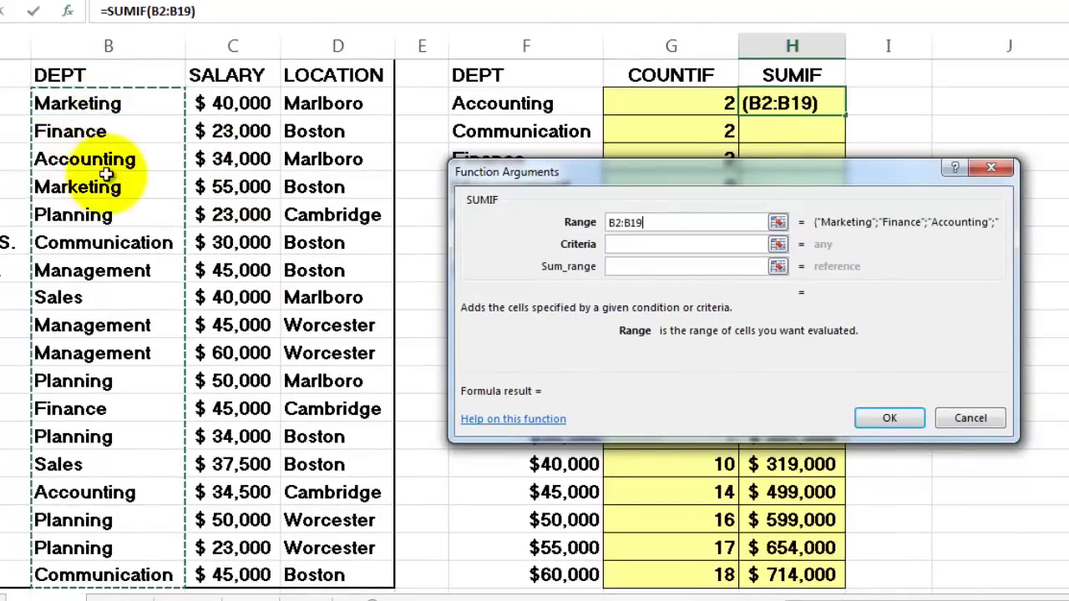
{"action": "key", "text": "F4"}
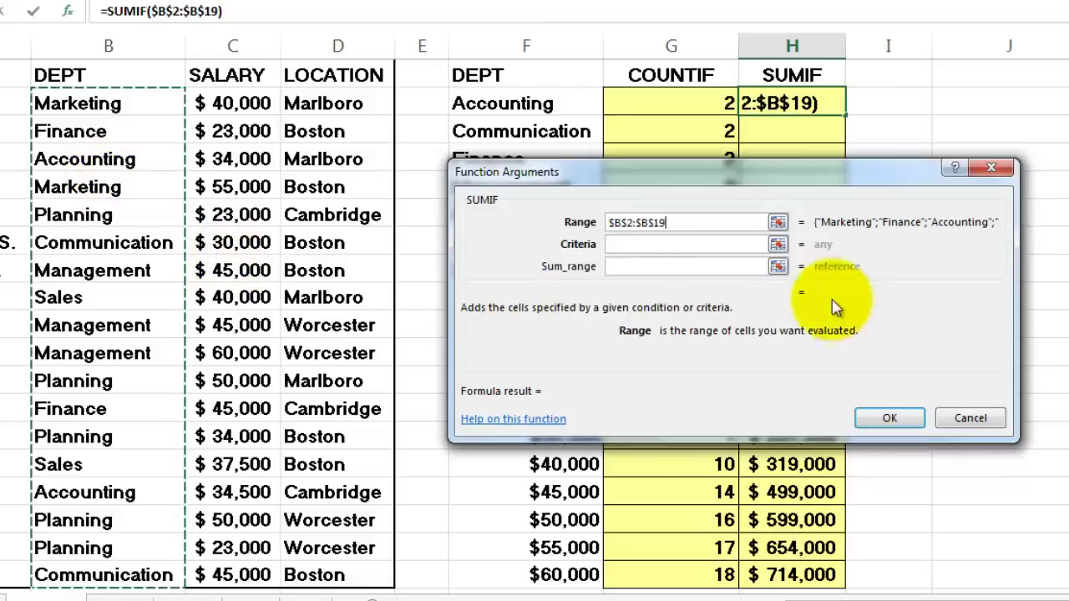
{"action": "left_click", "coordinate": [618, 243]}
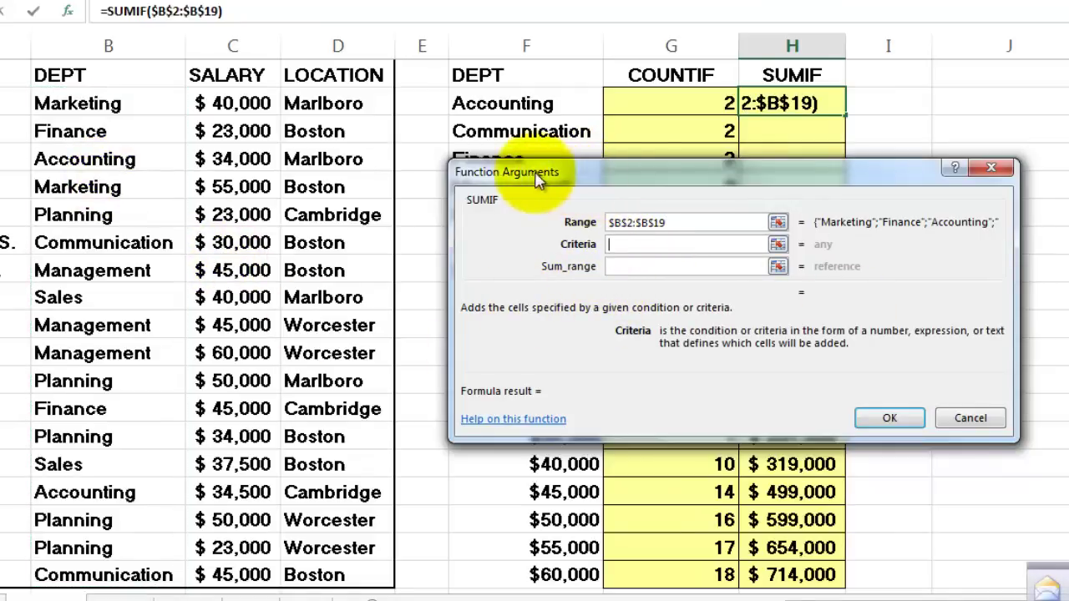
{"action": "type", "text": "F2"}
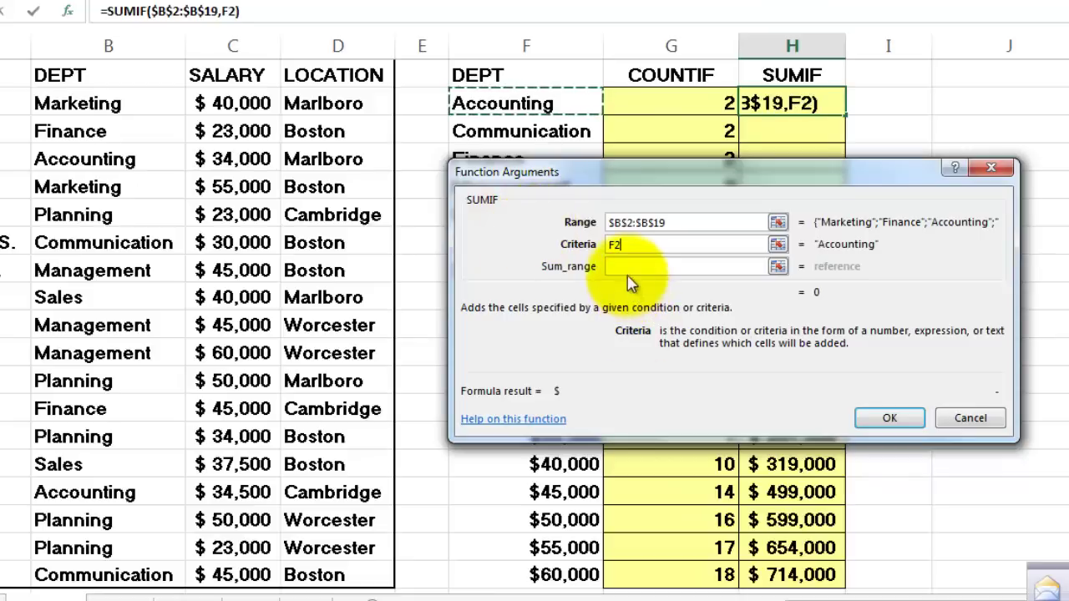
Set the sum range to the salaries as $C$2:$C$19, complete the formula and fill it down from H2 through the Sales row.
{"action": "left_click", "coordinate": [626, 265]}
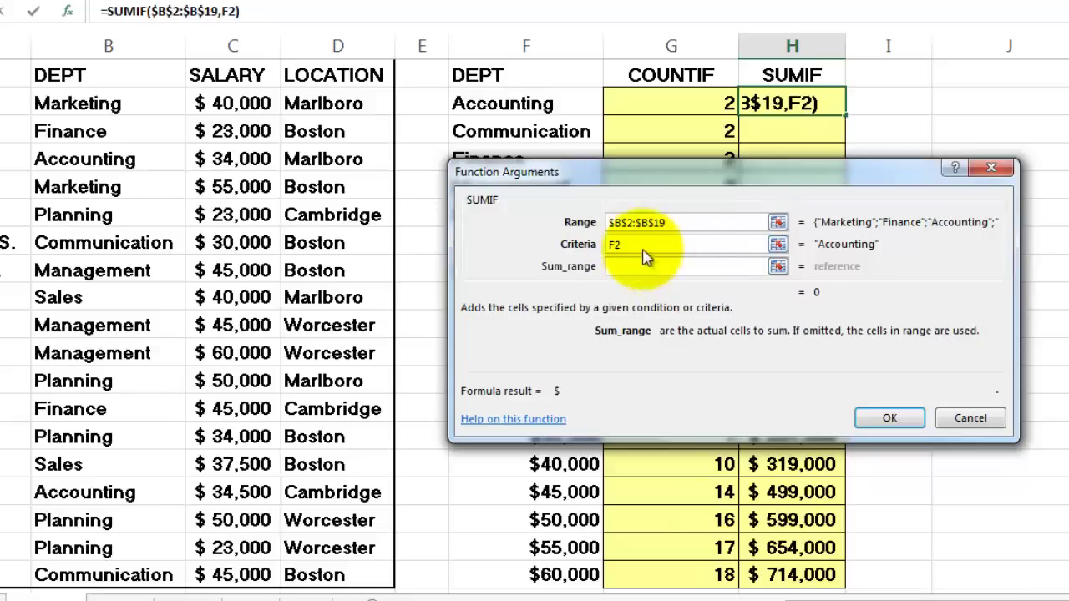
{"action": "left_click", "coordinate": [219, 103]}
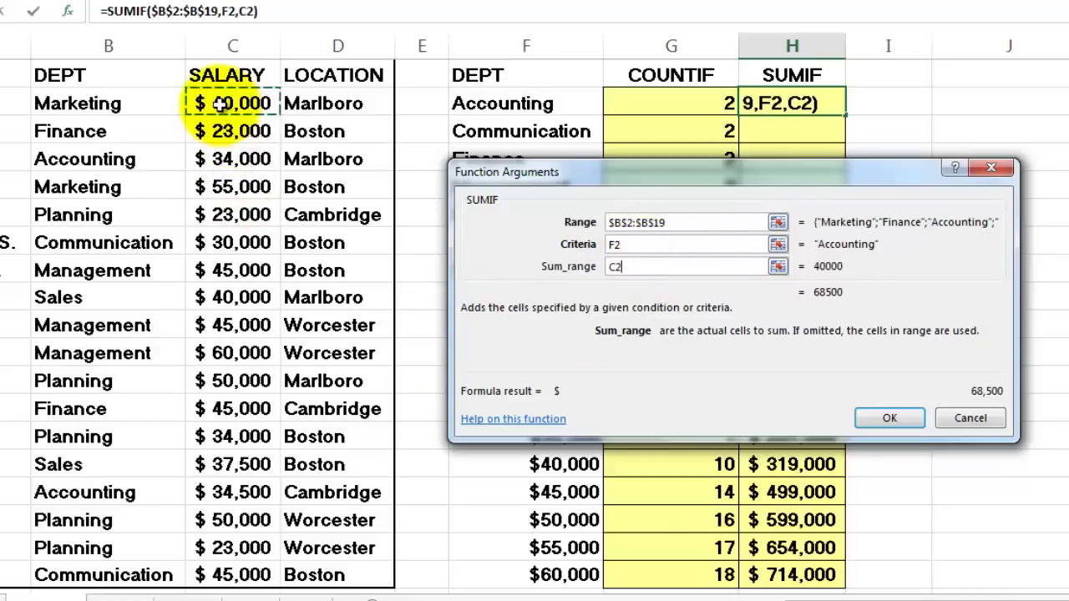
{"action": "key", "text": "ctrl+shift+Down"}
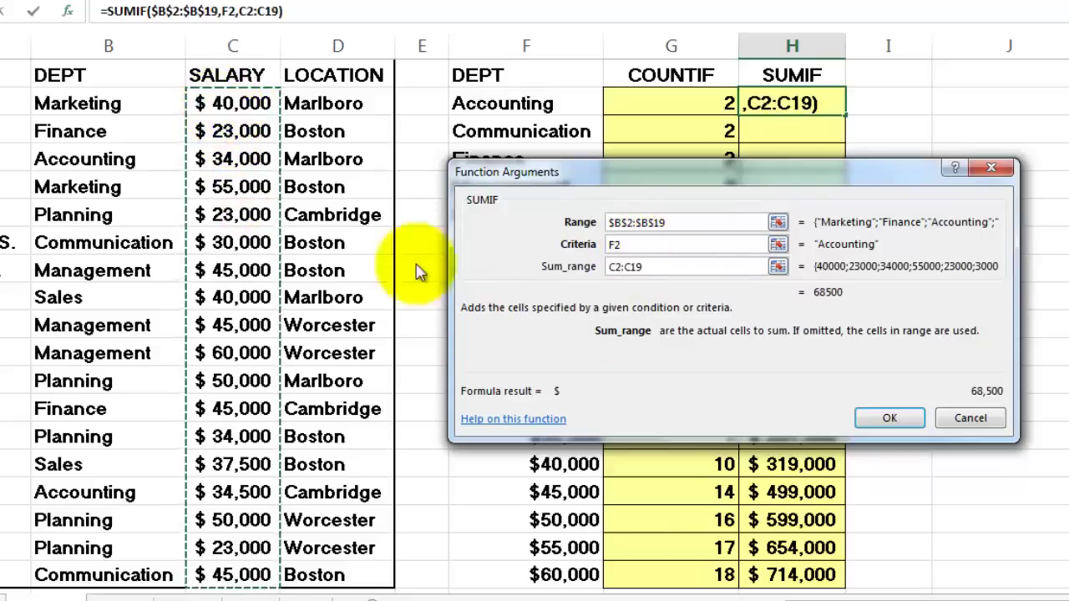
{"action": "key", "text": "F4"}
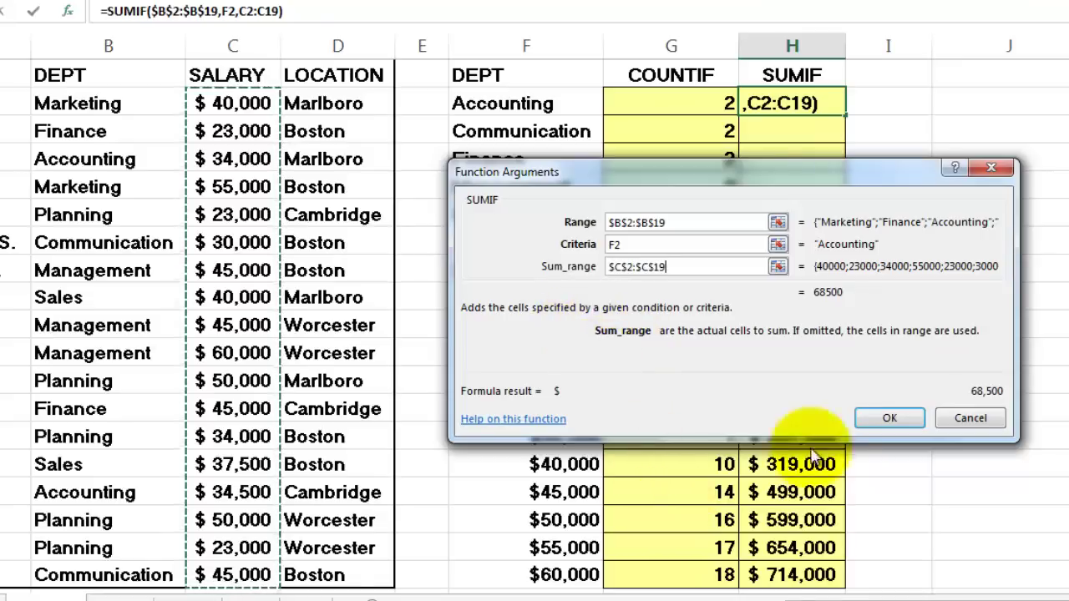
{"action": "left_click", "coordinate": [889, 418]}
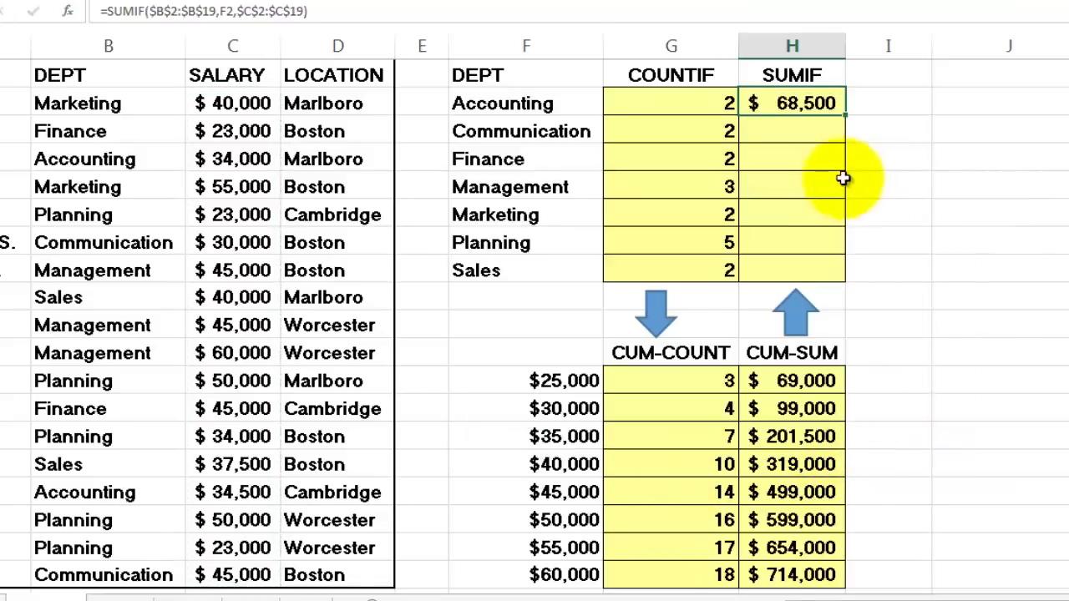
{"action": "double_click", "coordinate": [844, 116]}
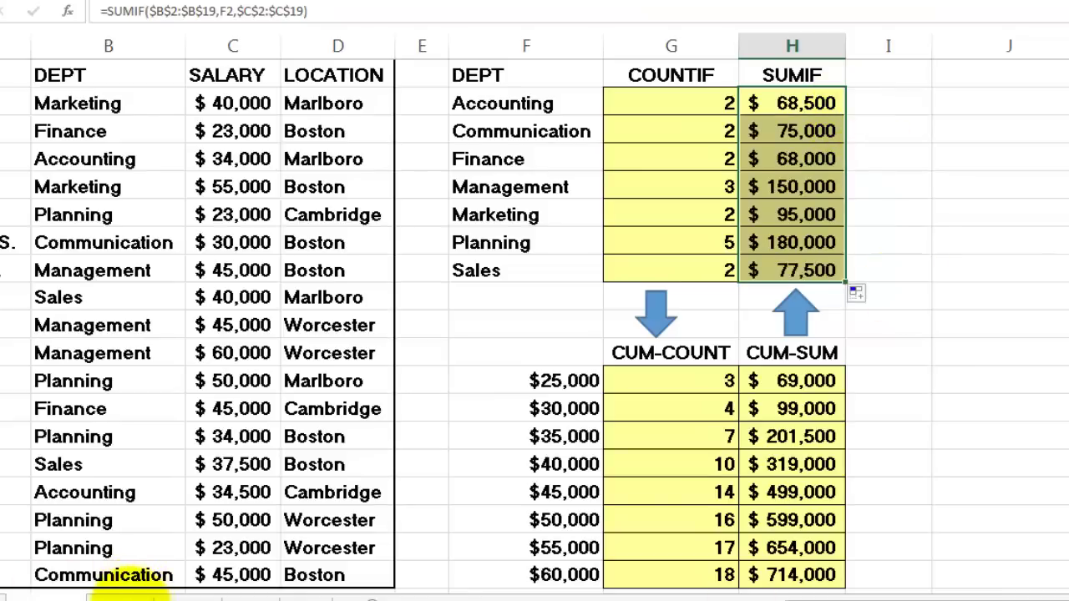
On the SUMIFS sheet, copy the department entries B2:B19 and paste them starting at cell F11.
{"action": "left_click", "coordinate": [126, 597]}
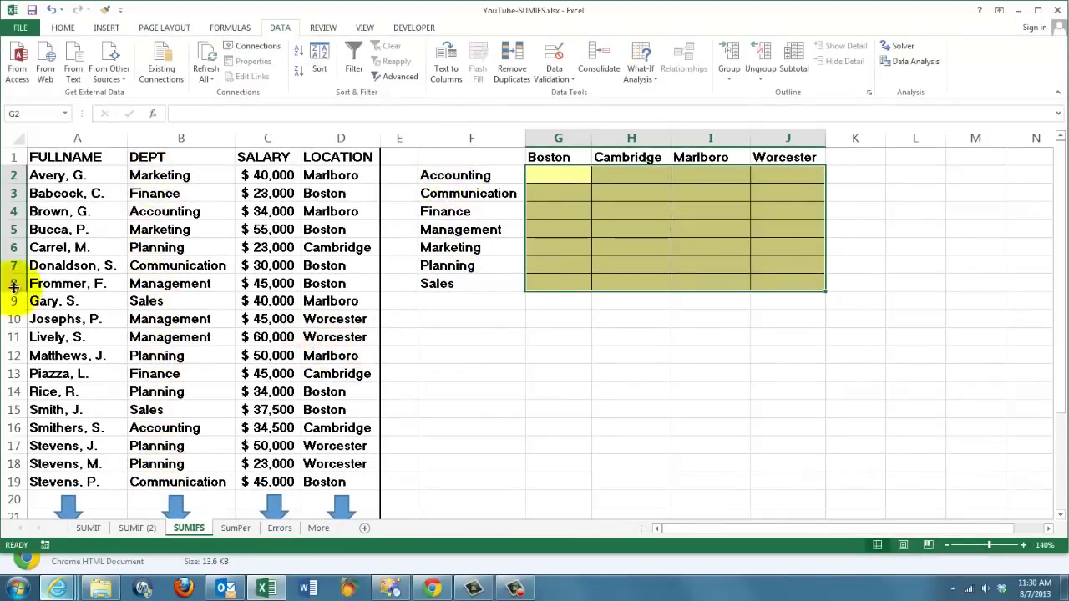
{"action": "left_click", "coordinate": [157, 175]}
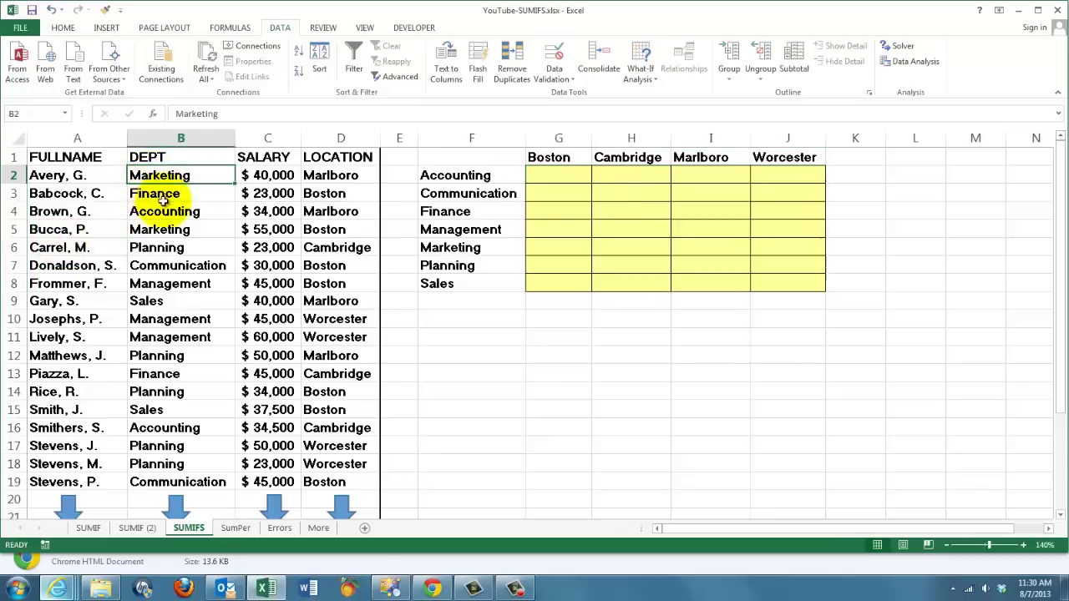
{"action": "key", "text": "ctrl+shift+Down"}
{"action": "key", "text": "ctrl+c"}
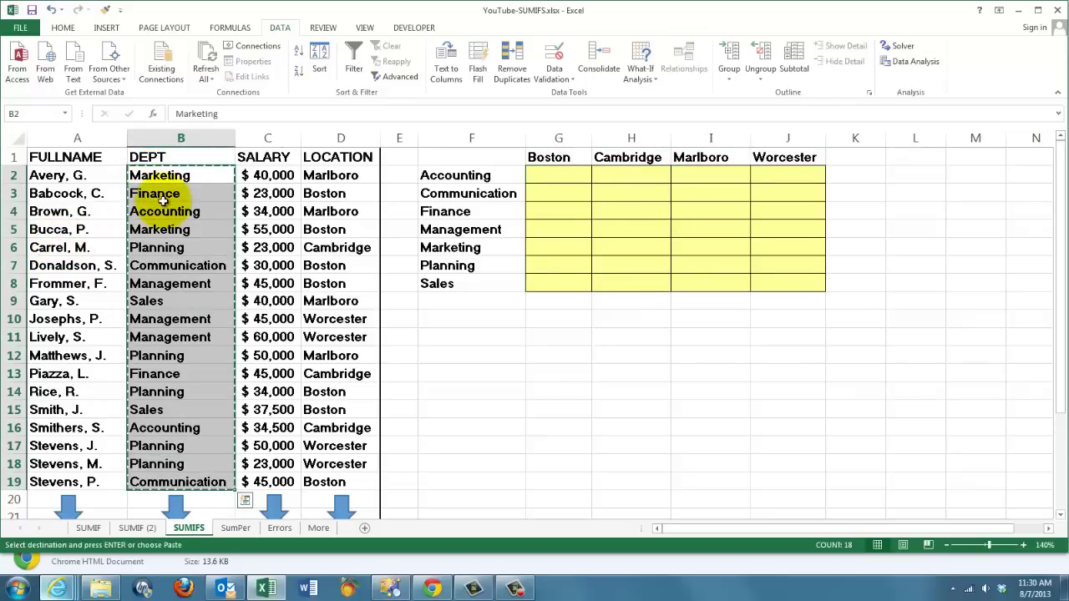
{"action": "left_click", "coordinate": [448, 341]}
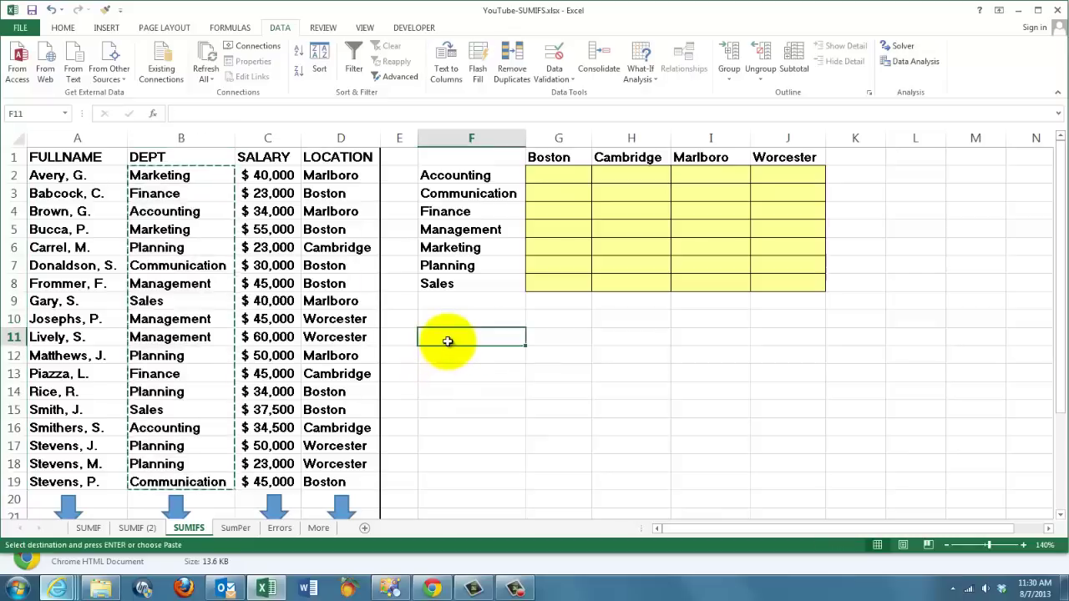
{"action": "key", "text": "ctrl+v"}
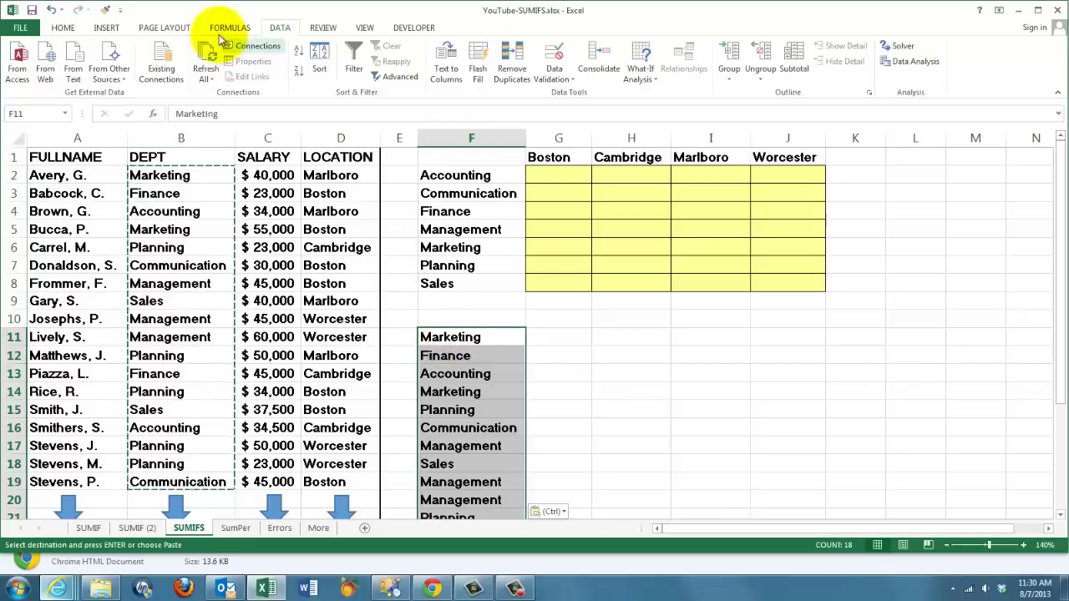
Remove the duplicate values from the pasted department list in column F and select its first cell, F11.
{"action": "left_click", "coordinate": [516, 66]}
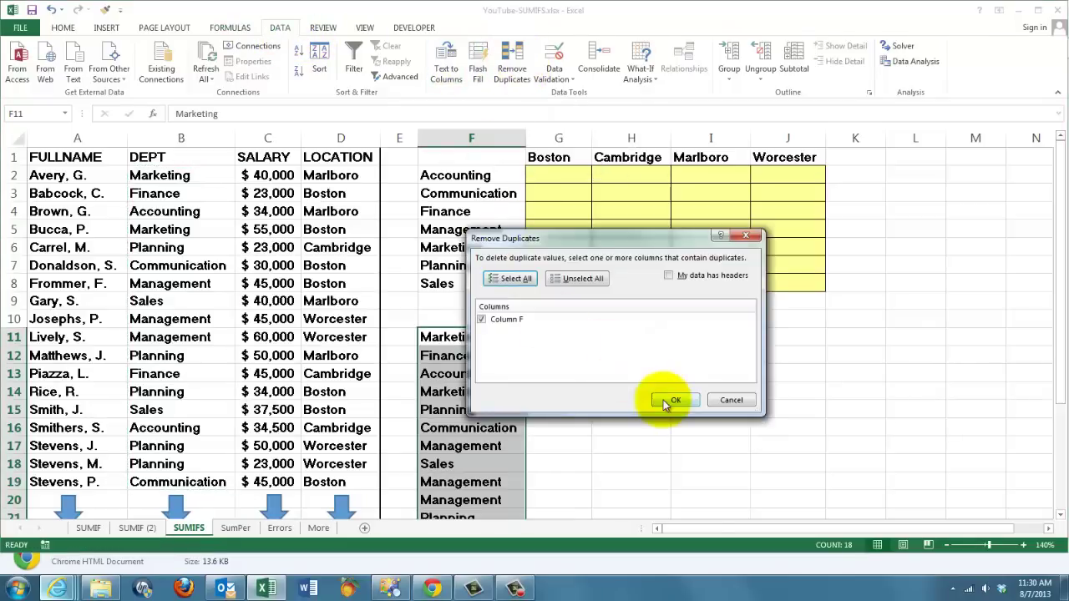
{"action": "left_click", "coordinate": [675, 399]}
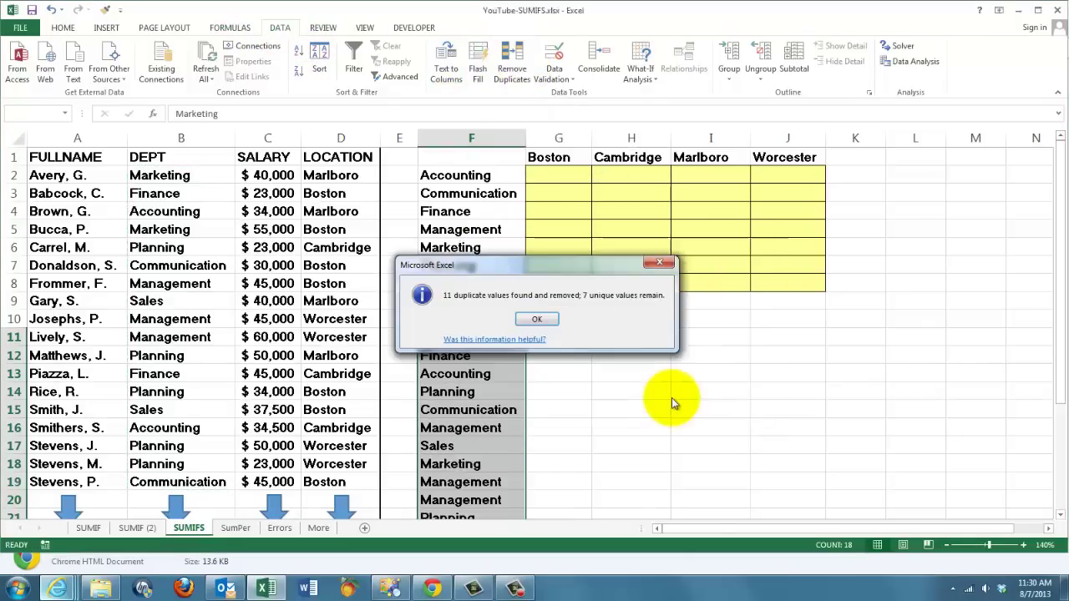
{"action": "left_click", "coordinate": [541, 318]}
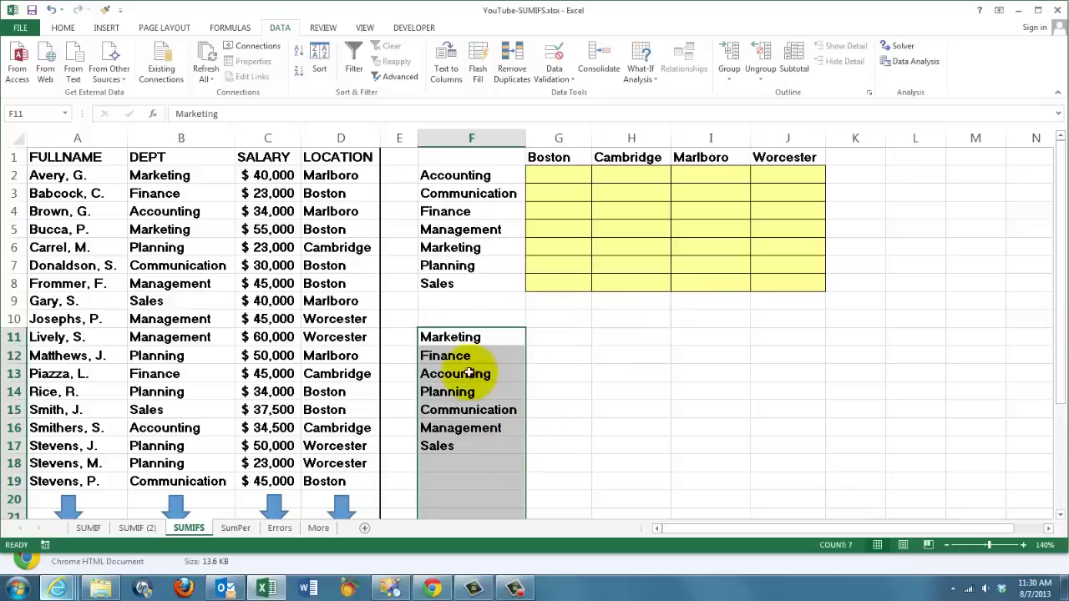
{"action": "left_click", "coordinate": [452, 336]}
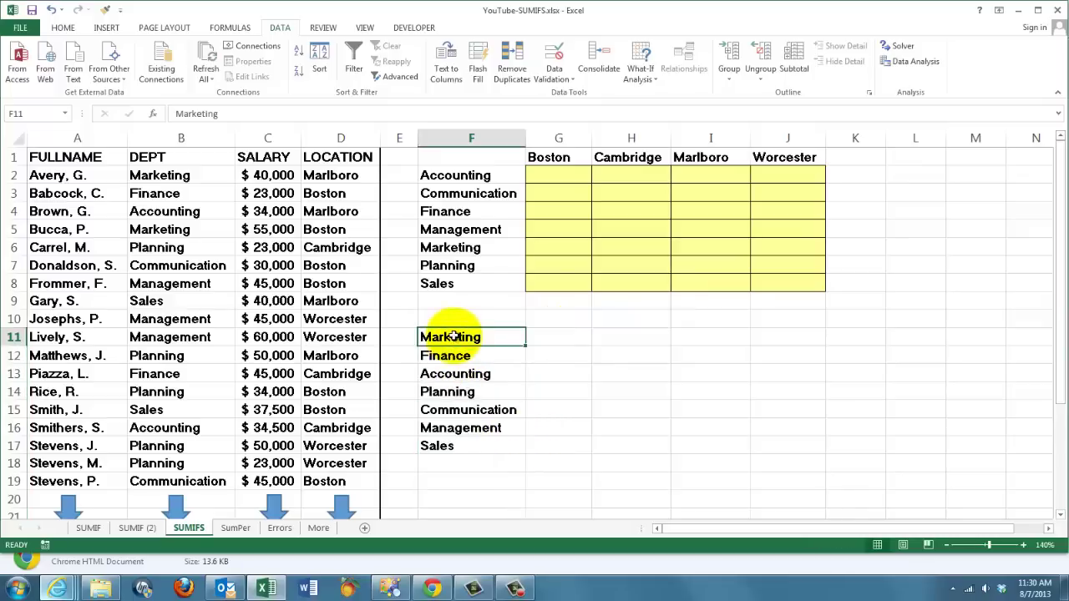
Sort the unique department list in column F by values from A to Z.
{"action": "left_click", "coordinate": [320, 56]}
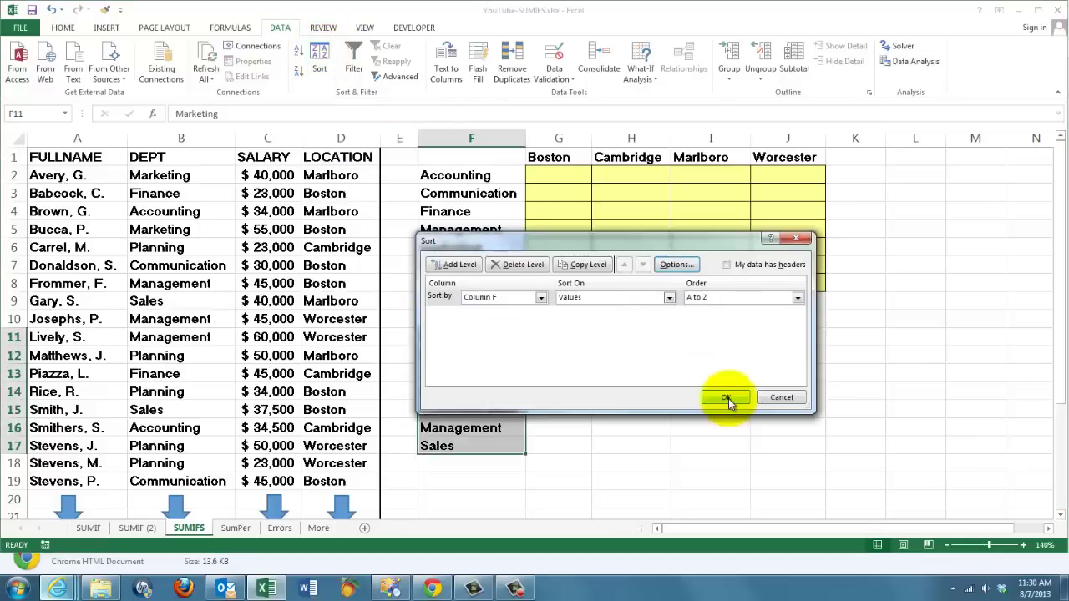
{"action": "left_click", "coordinate": [726, 398]}
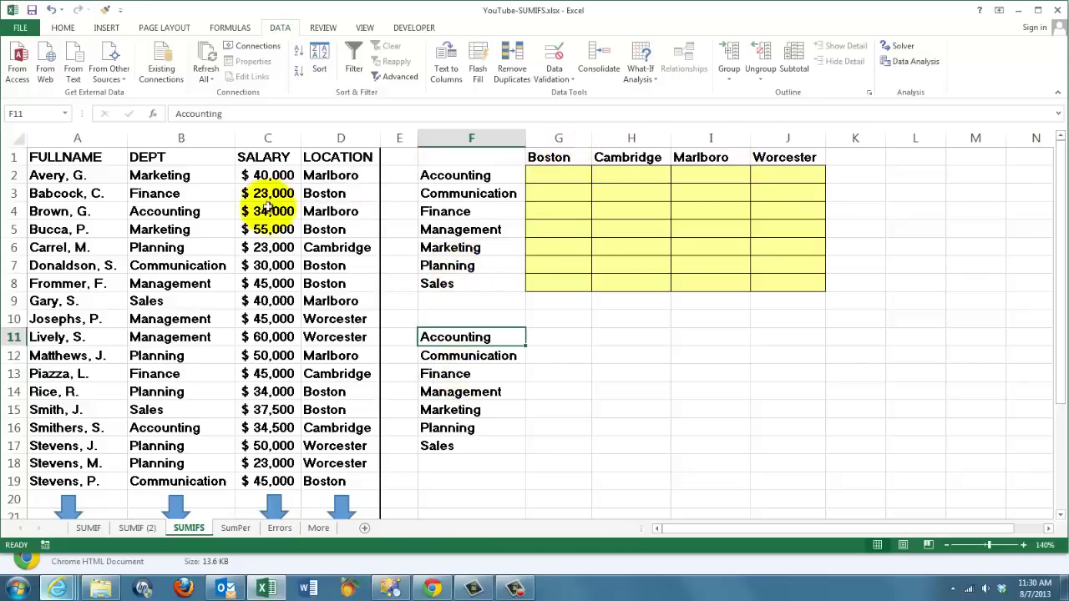
Copy the location entries D2:D19 and paste them starting at cell H11.
{"action": "left_click", "coordinate": [331, 175]}
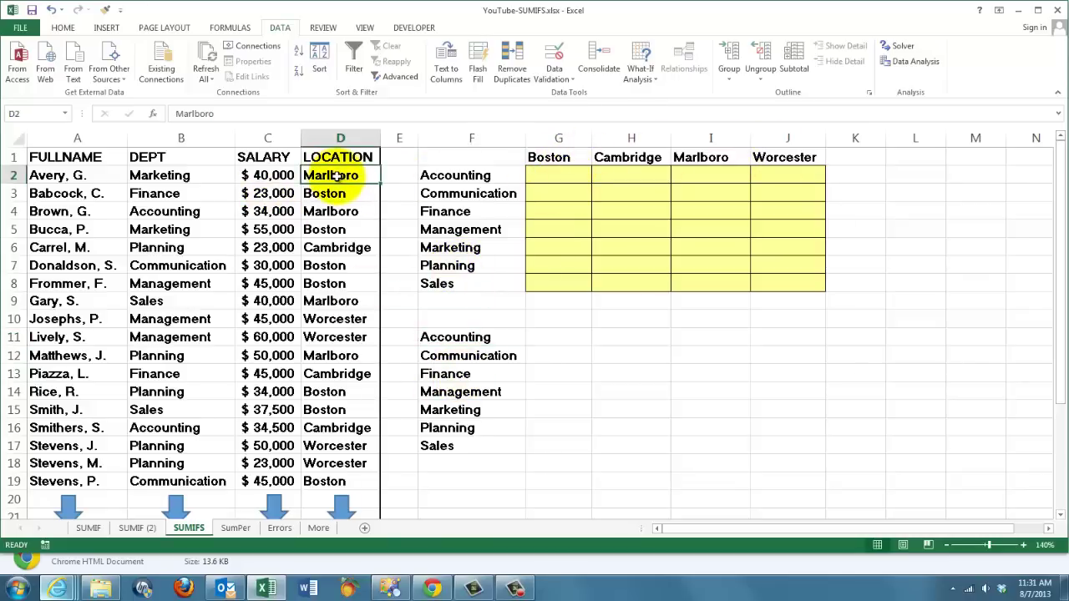
{"action": "key", "text": "ctrl+shift+Down"}
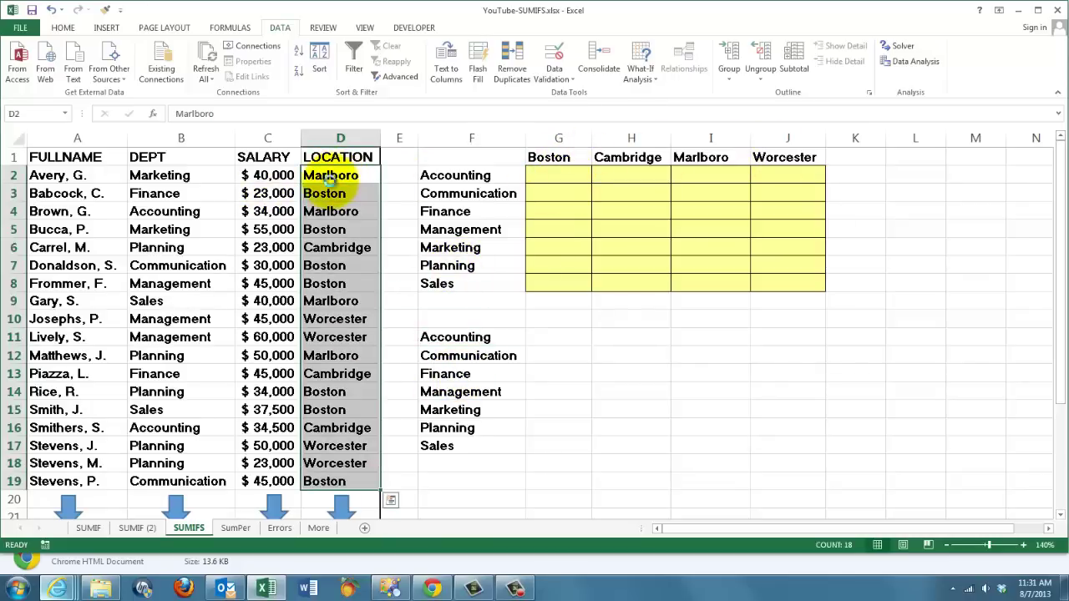
{"action": "key", "text": "ctrl+c"}
{"action": "left_click", "coordinate": [627, 340]}
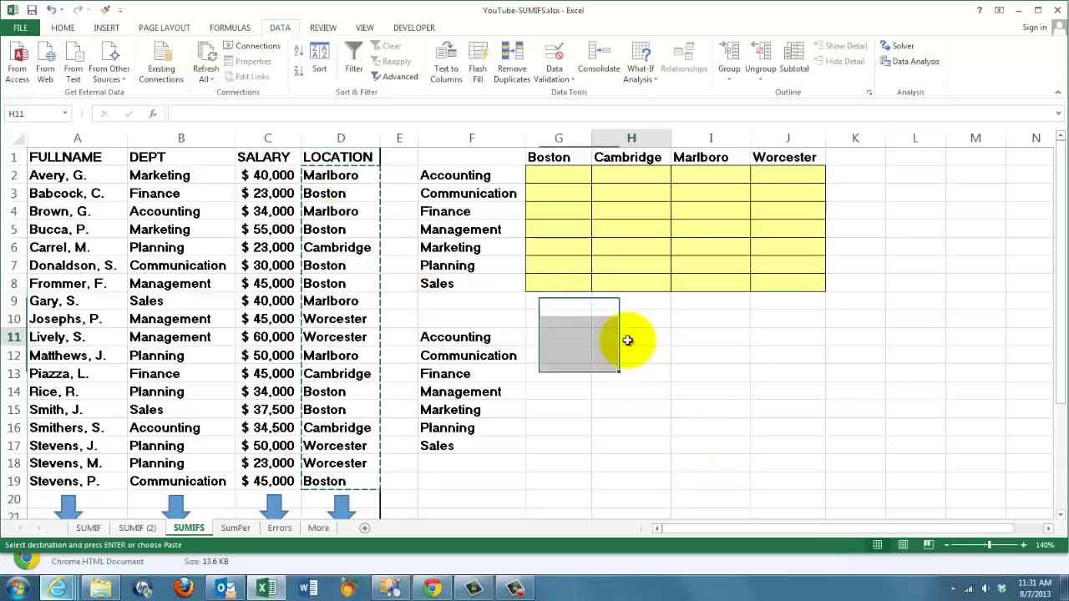
{"action": "key", "text": "ctrl+v"}
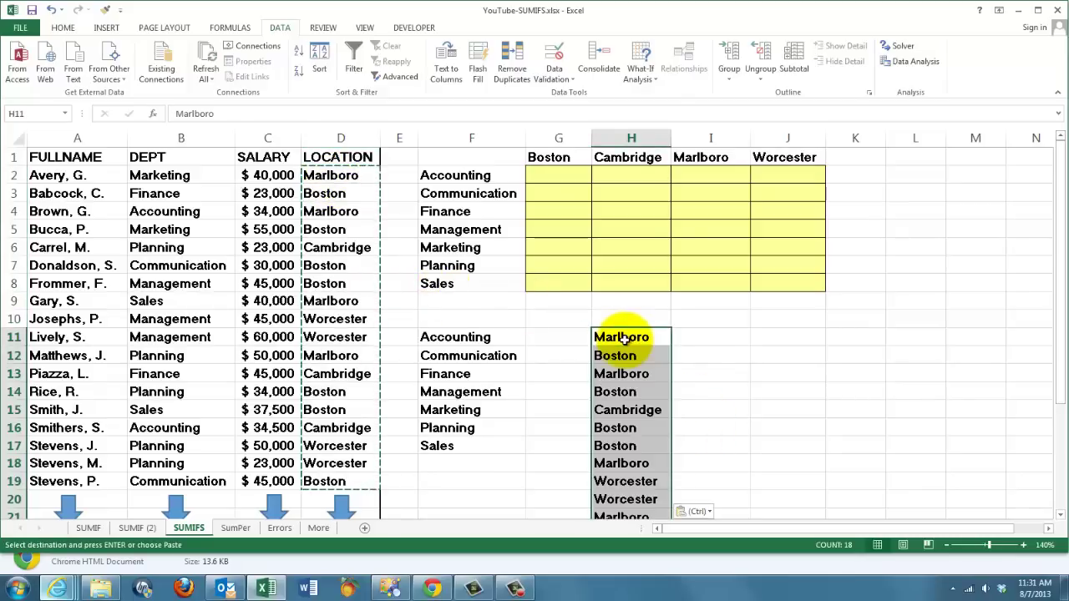
Remove the duplicate values from the pasted location list in column H and sort the remaining locations A to Z.
{"action": "left_click", "coordinate": [511, 70]}
{"action": "left_click", "coordinate": [672, 401]}
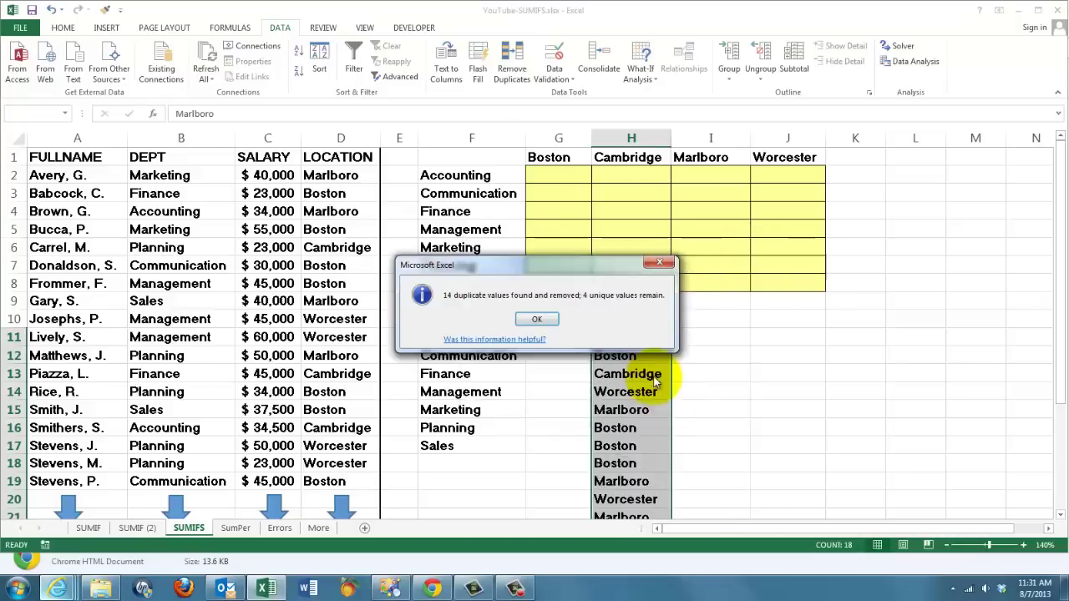
{"action": "left_click", "coordinate": [537, 320]}
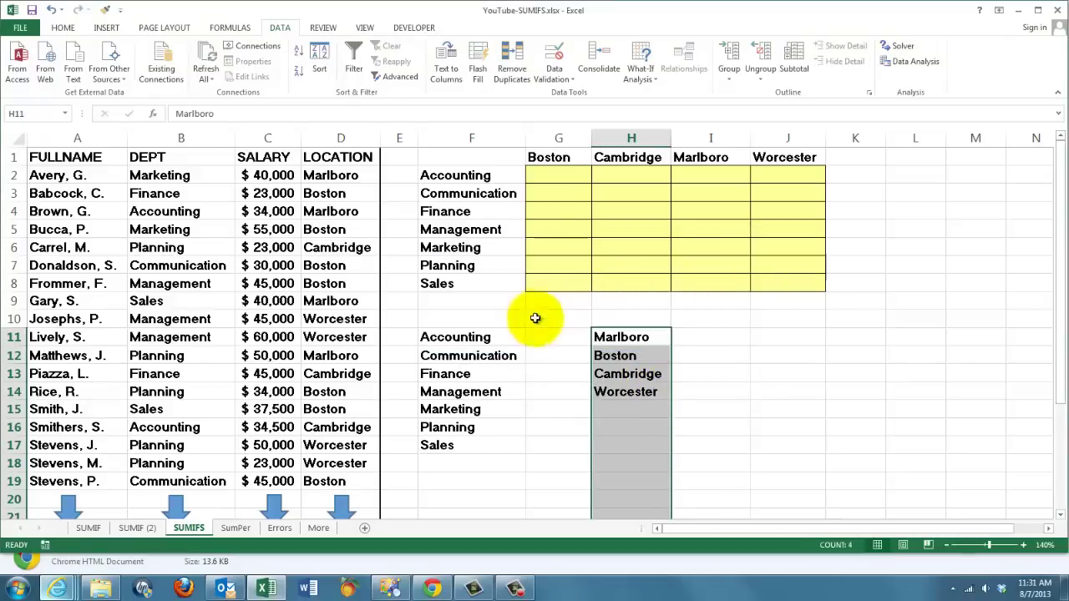
{"action": "left_click", "coordinate": [630, 337]}
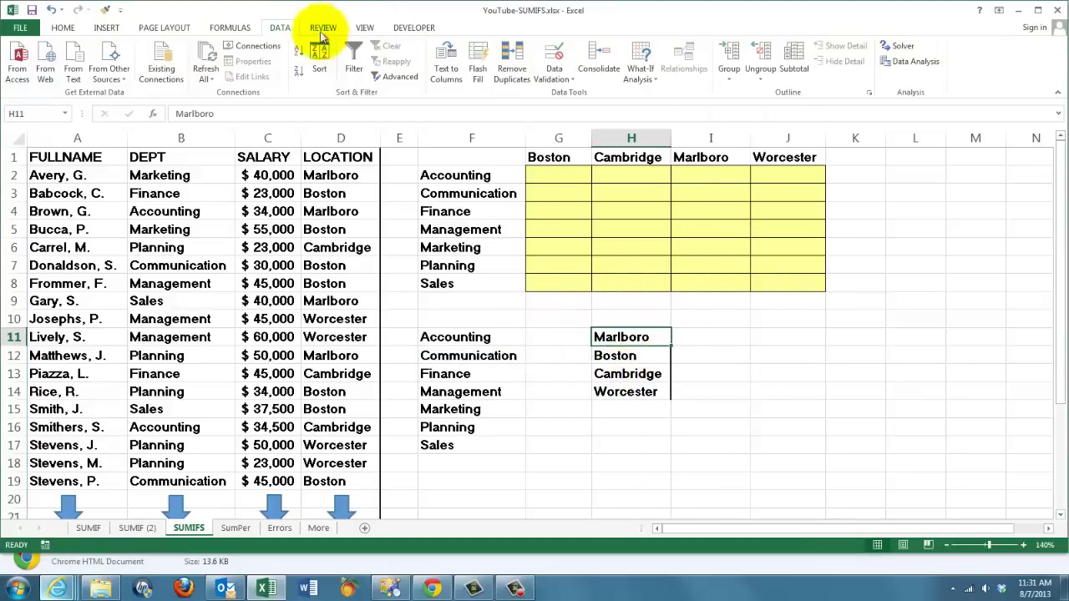
{"action": "left_click", "coordinate": [298, 52]}
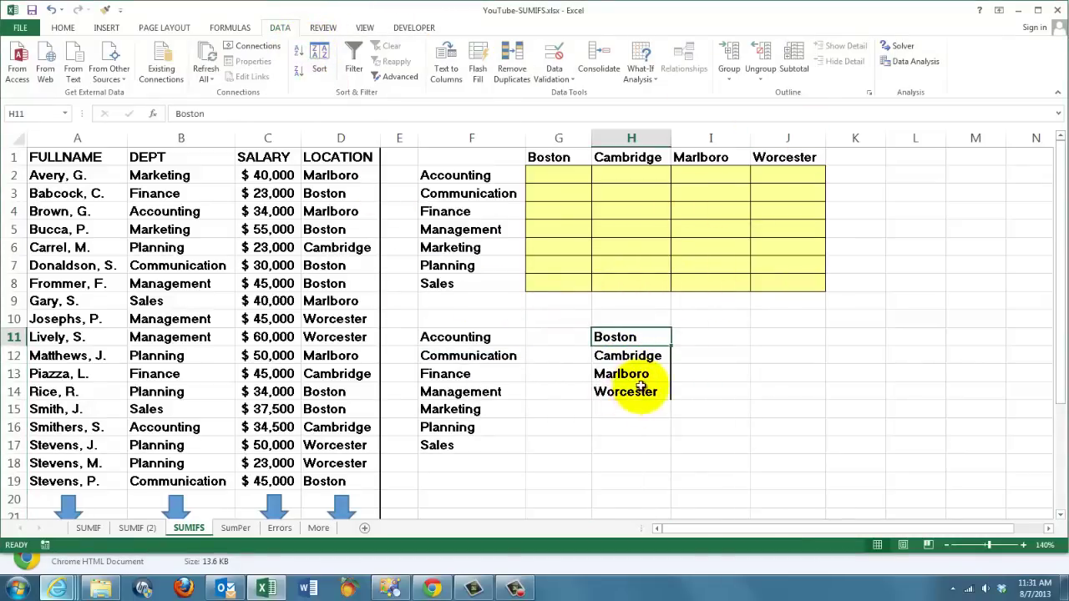
Copy the unique locations H11:H14 and paste them transposed as column headings starting at cell G10 using Paste Special.
{"action": "left_click_drag", "start_coordinate": [622, 336], "coordinate": [615, 392]}
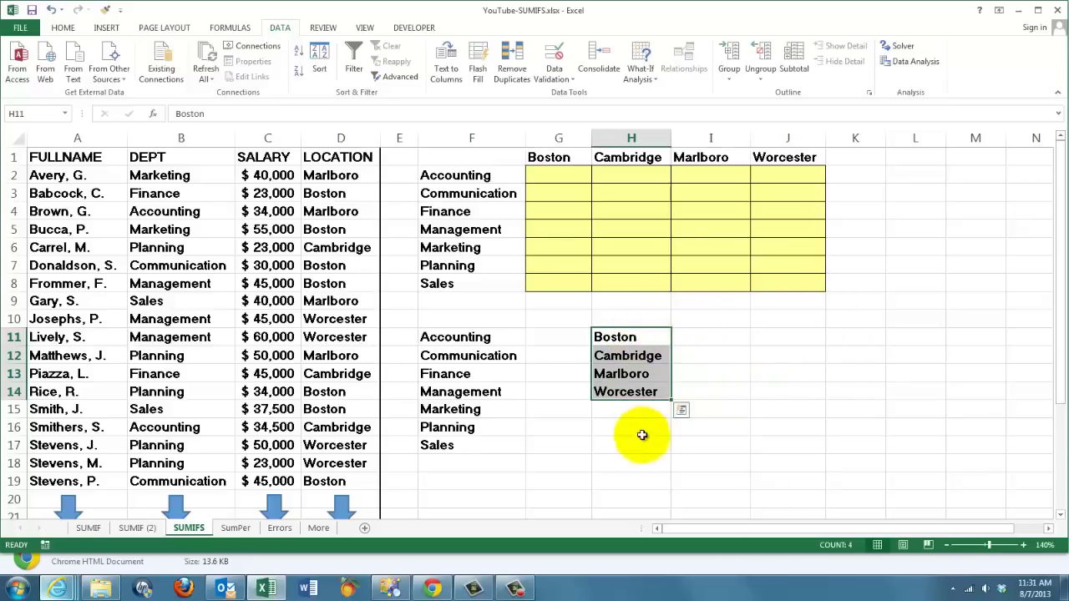
{"action": "key", "text": "alt+h"}
{"action": "key", "text": "ctrl+c"}
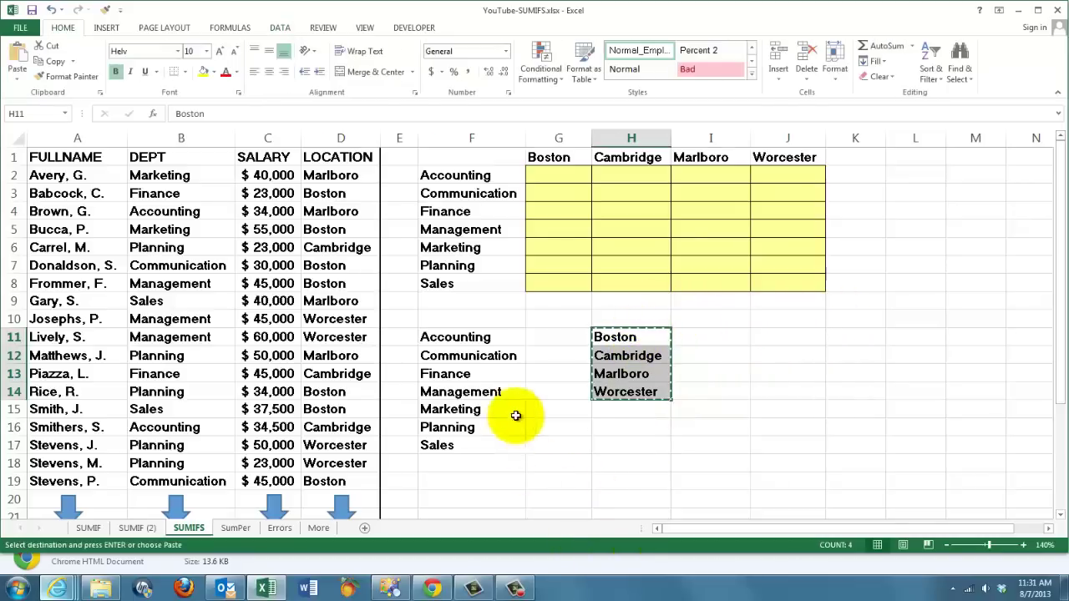
{"action": "left_click", "coordinate": [551, 318]}
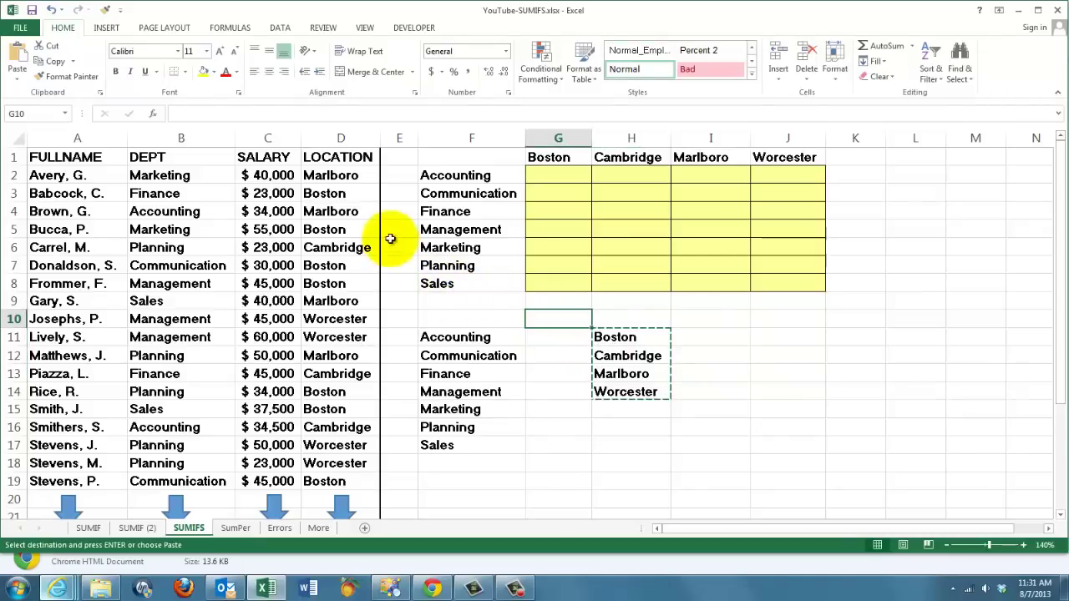
{"action": "left_click", "coordinate": [17, 81]}
{"action": "left_click", "coordinate": [48, 218]}
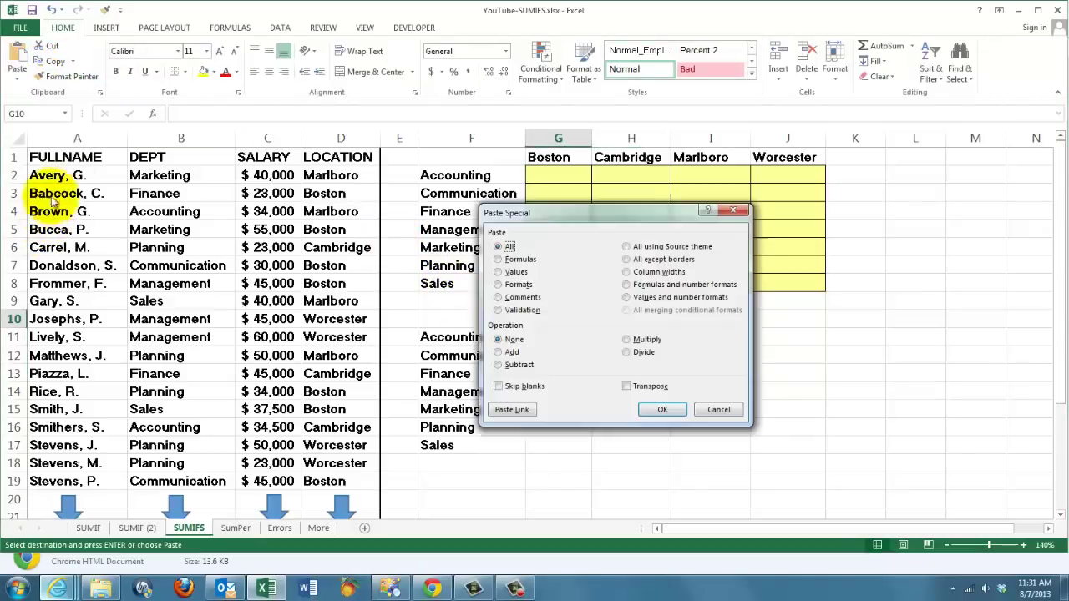
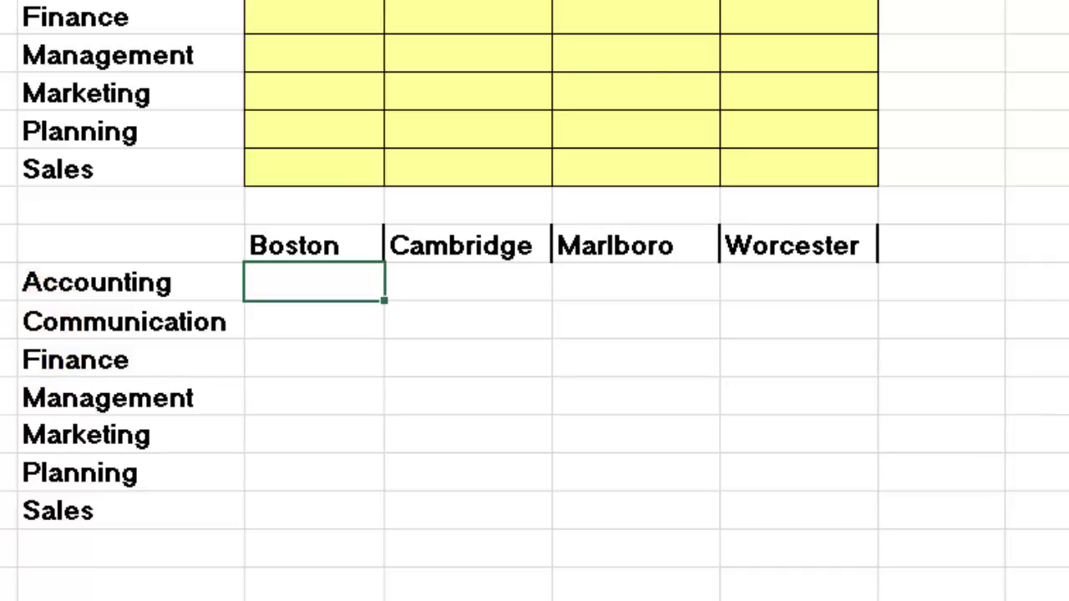
Insert a SUMIFS function in G11 with the whole salary column $C:$C as the sum range.
{"action": "key", "text": "shift+F3"}
{"action": "left_click", "coordinate": [382, 276]}
{"action": "type", "text": "s"}
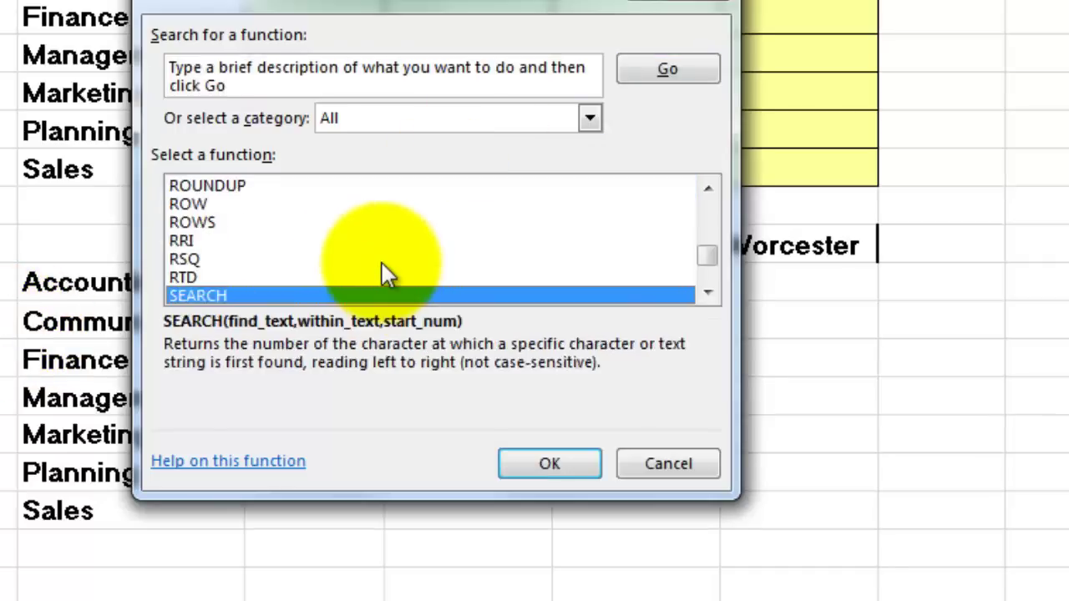
{"action": "type", "text": "umifs"}
{"action": "key", "text": "Return"}
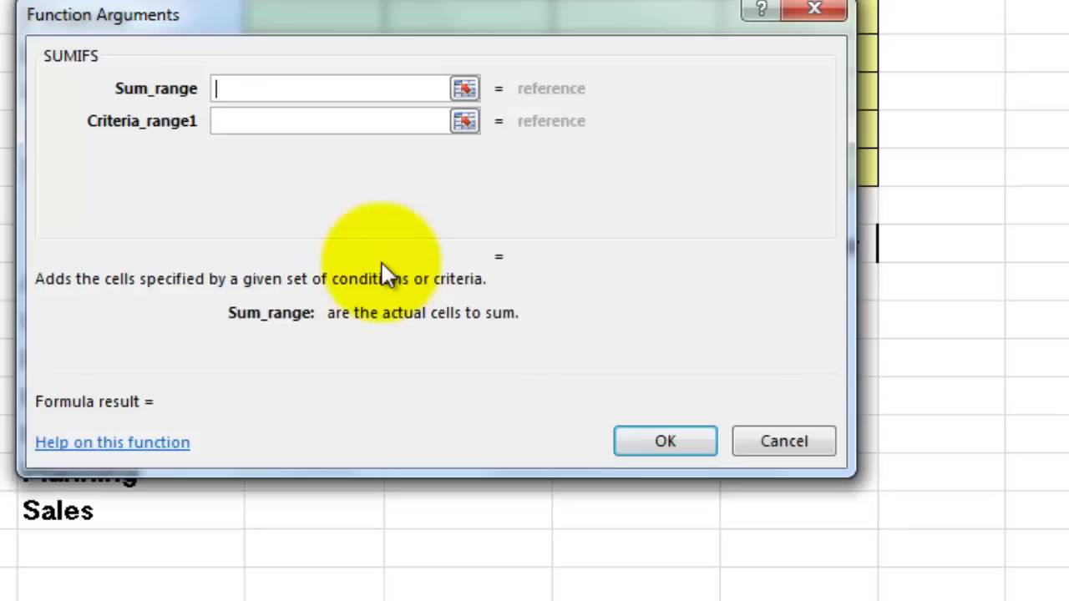
{"action": "left_click_drag", "start_coordinate": [322, 19], "coordinate": [713, 13]}
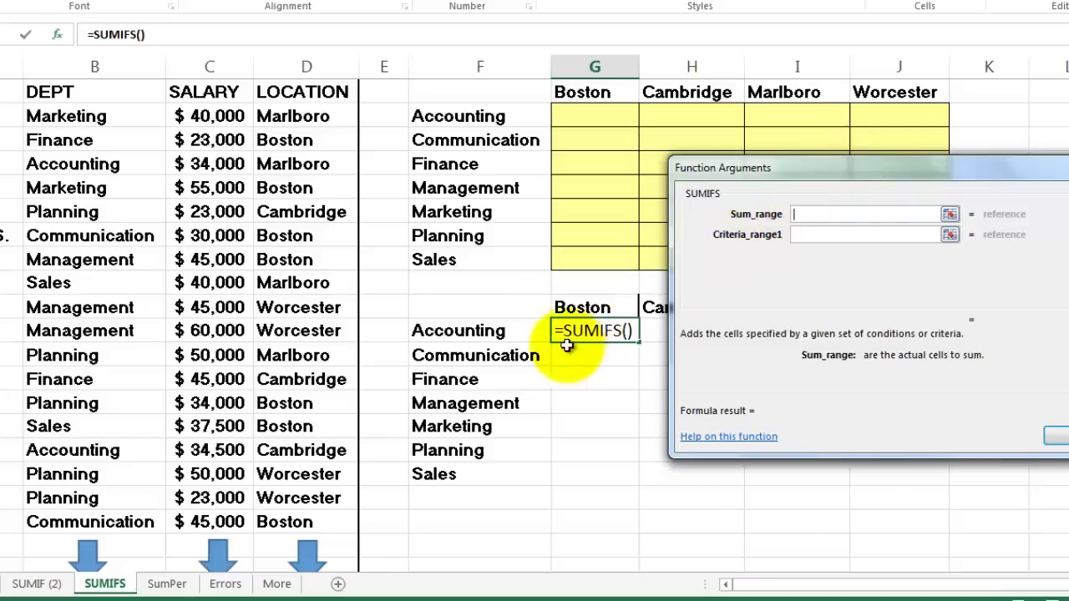
{"action": "key", "text": "Tab"}
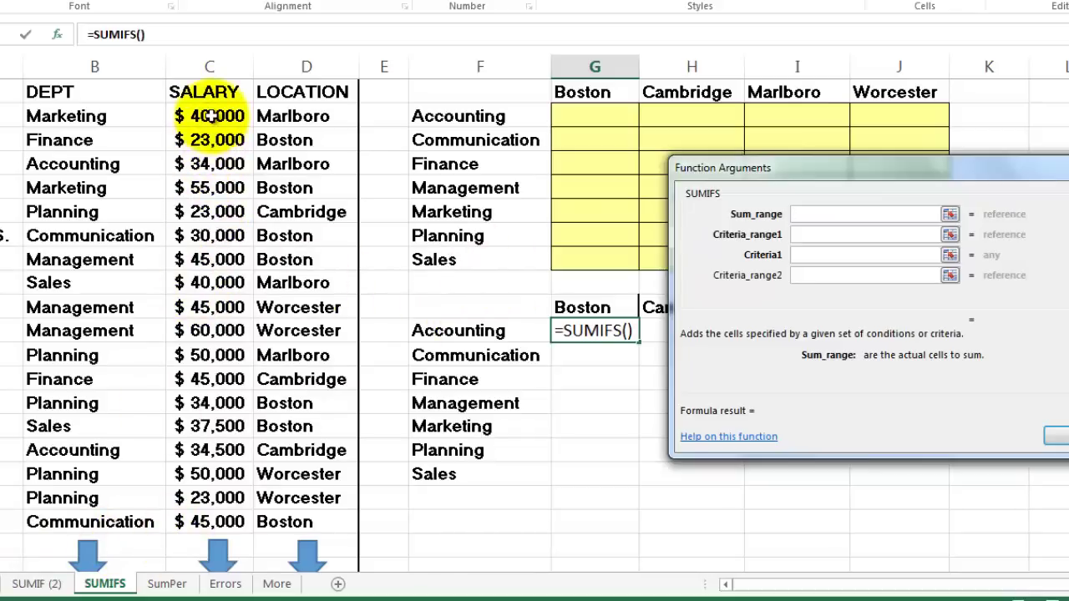
{"action": "left_click", "coordinate": [207, 65]}
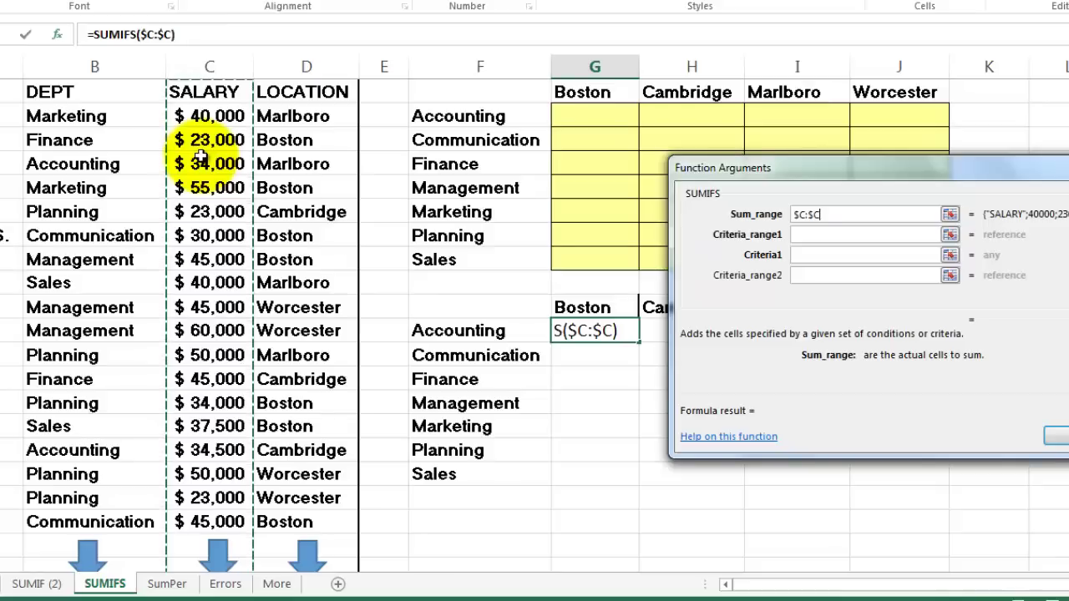
Set the first SUMIFS criteria range to the department column $B:$B and its criteria to the mixed reference $F11.
{"action": "left_click", "coordinate": [811, 237]}
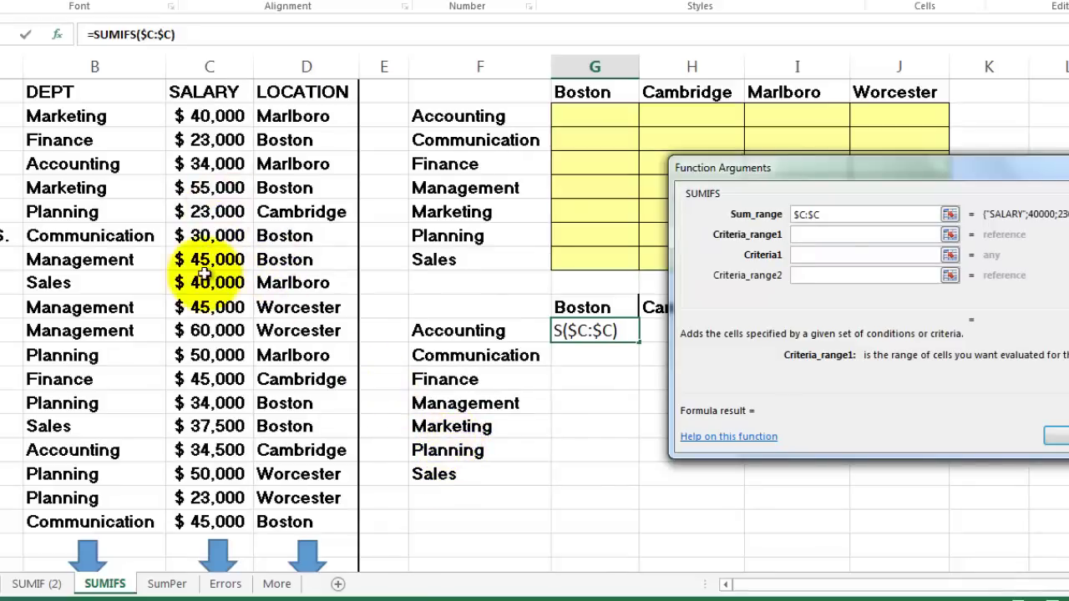
{"action": "left_click", "coordinate": [68, 68]}
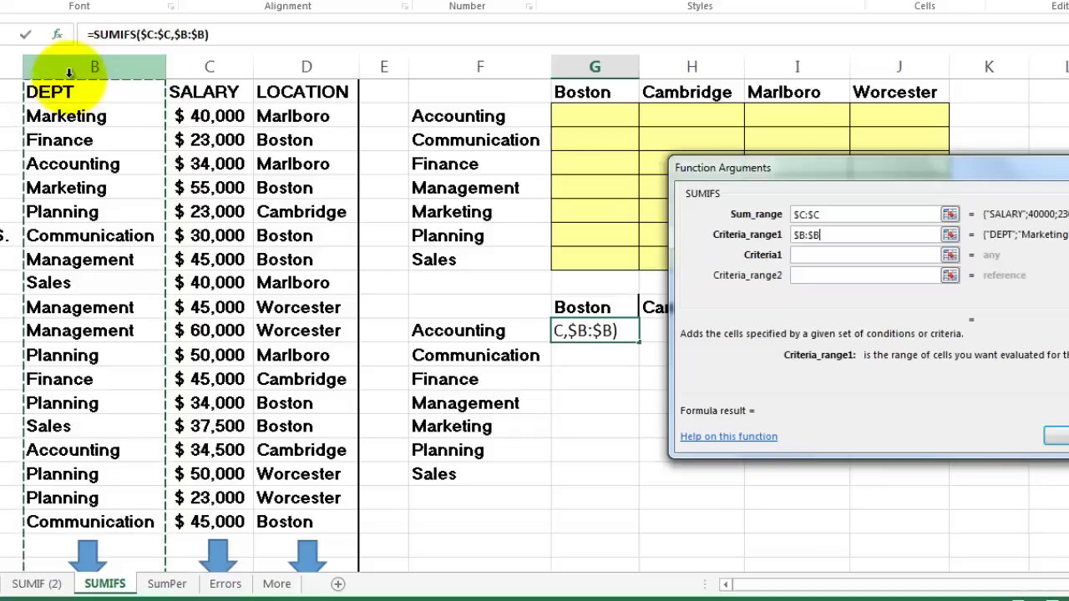
{"action": "left_click", "coordinate": [814, 254]}
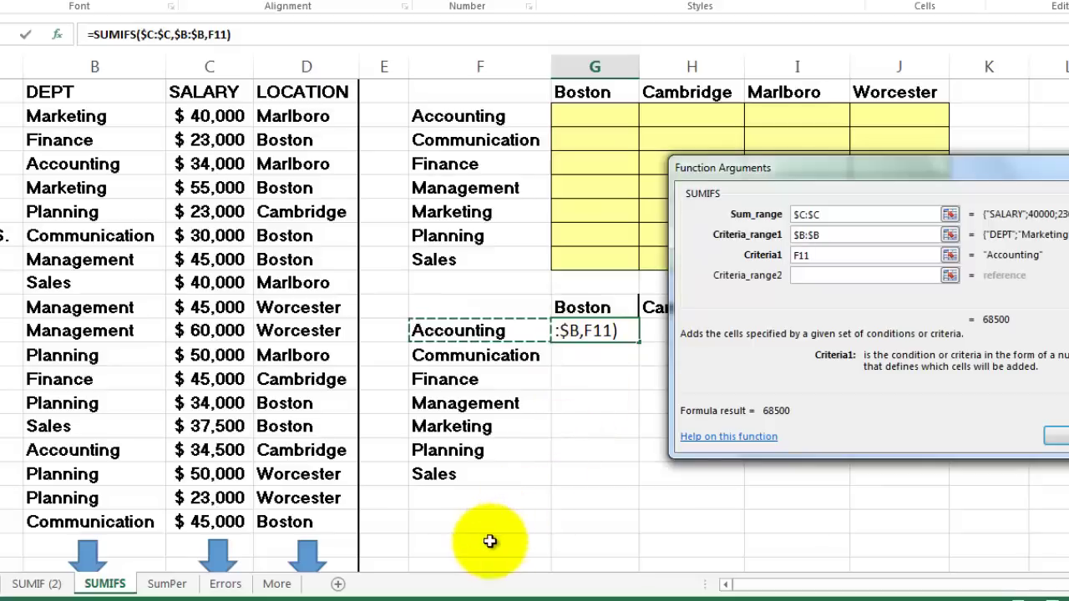
{"action": "key", "text": "F4"}
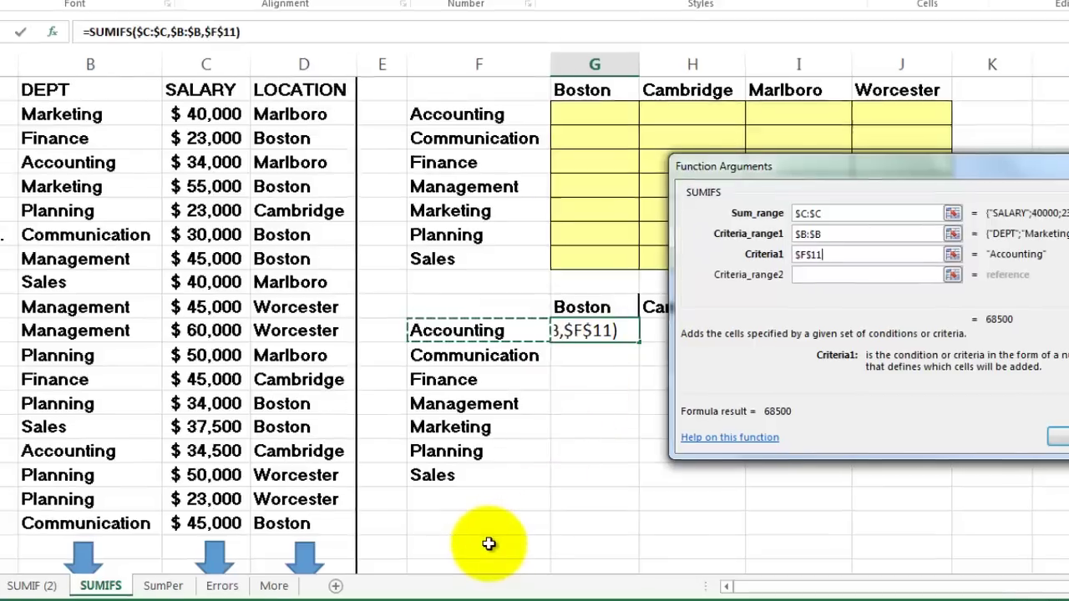
{"action": "key", "text": "F4"}
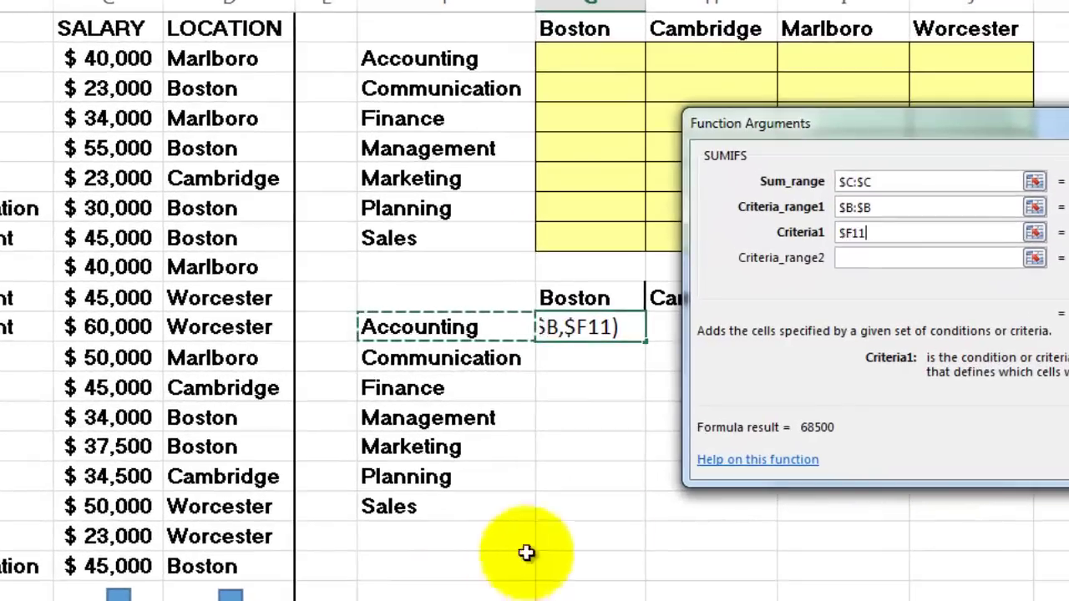
Set the second SUMIFS criteria range to the location column as the absolute reference $D:$D.
{"action": "left_click", "coordinate": [851, 259]}
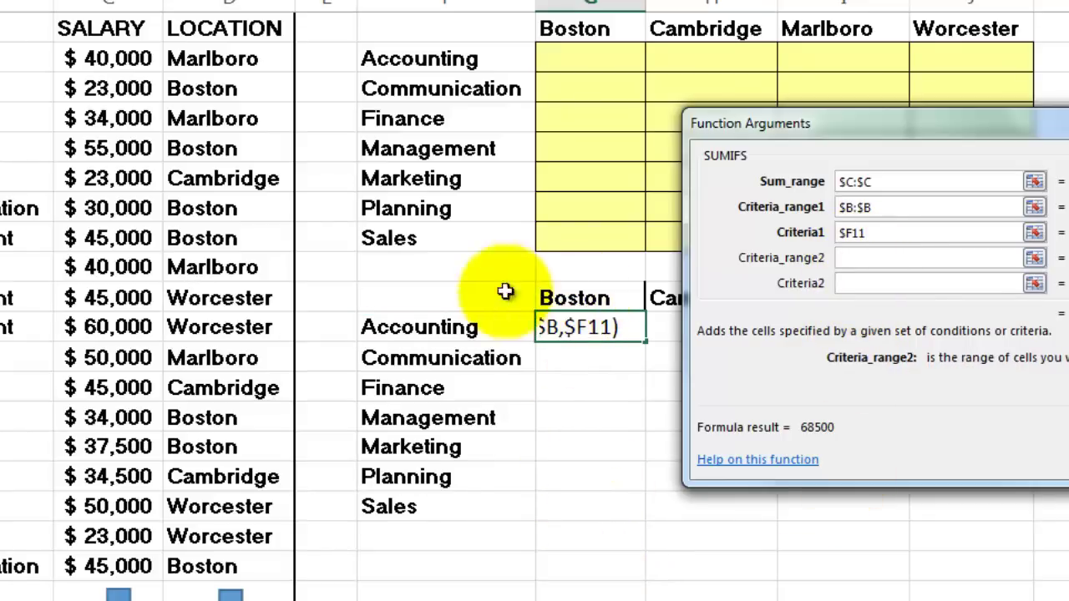
{"action": "left_click", "coordinate": [211, 3]}
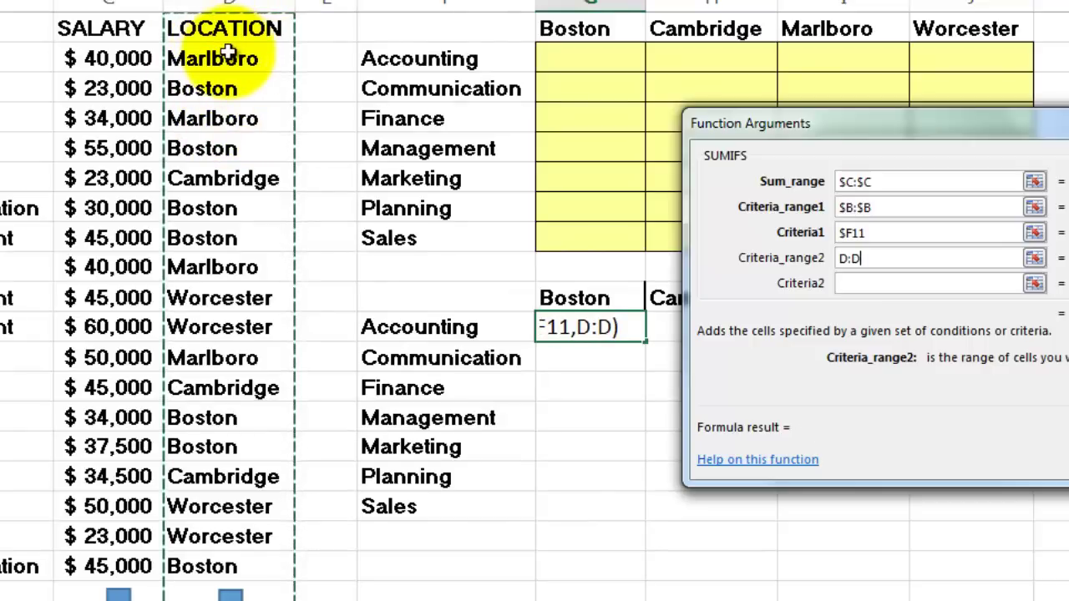
{"action": "key", "text": "F4"}
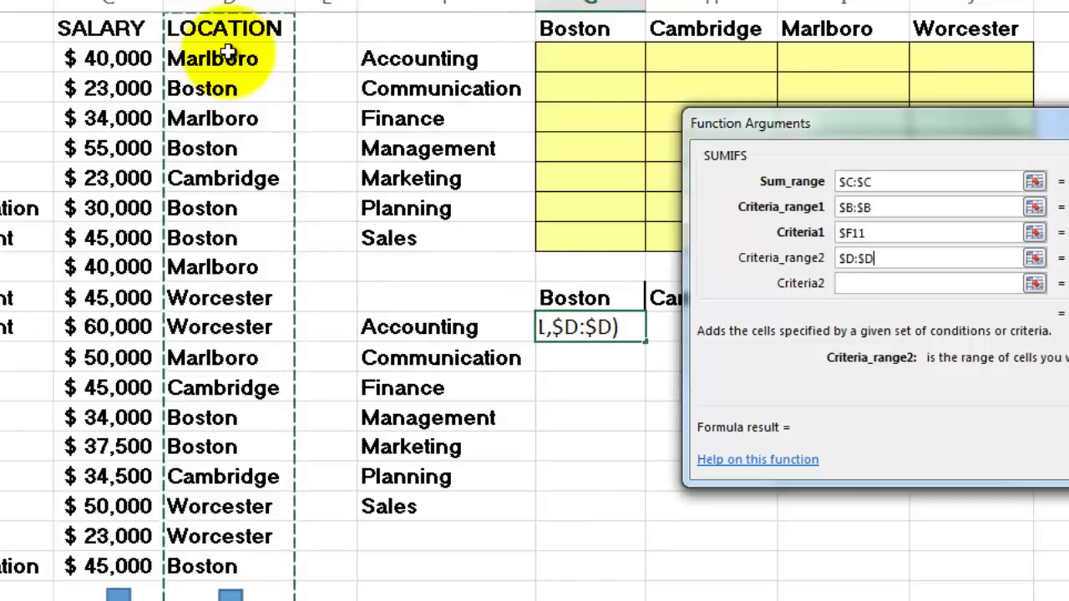
Set the second criteria to G$10, complete the formula and fill it from G11 across to Worcester and down through Sales.
{"action": "left_click", "coordinate": [852, 282]}
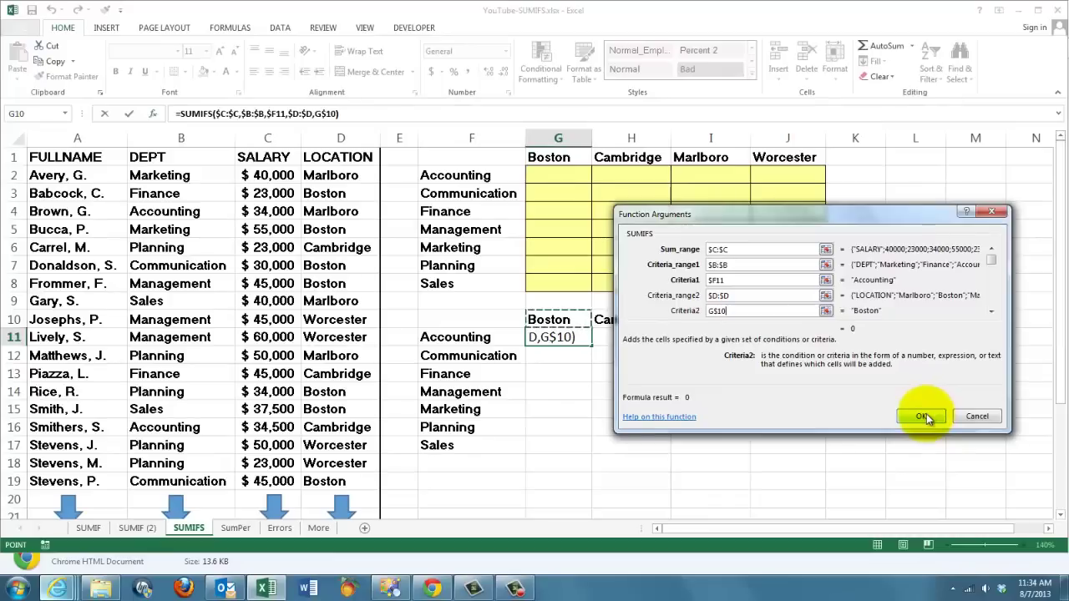
{"action": "left_click", "coordinate": [1040, 510]}
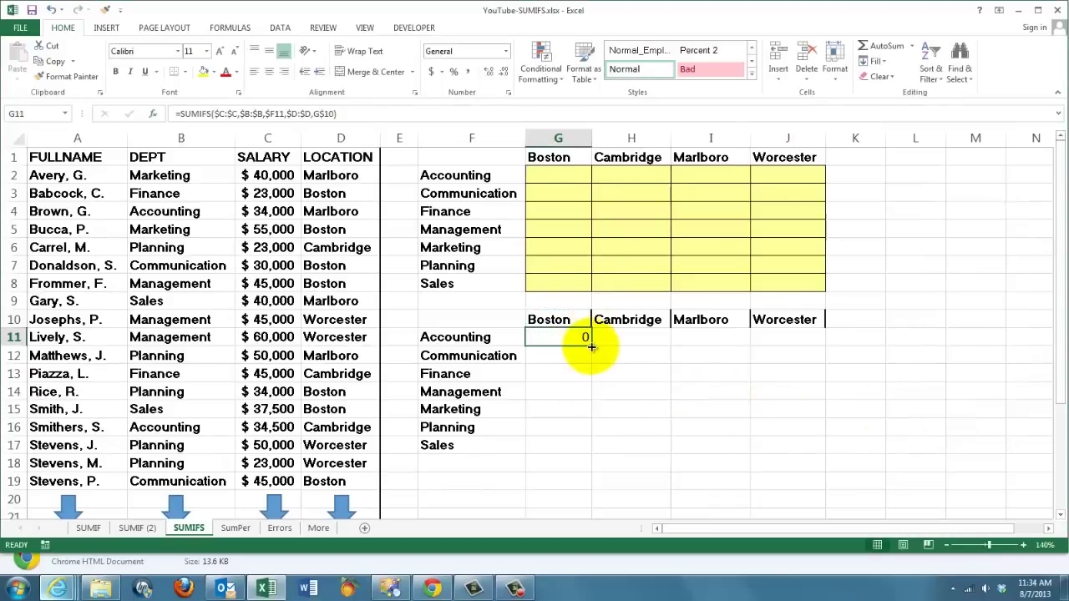
{"action": "left_click_drag", "start_coordinate": [590, 346], "coordinate": [788, 454]}
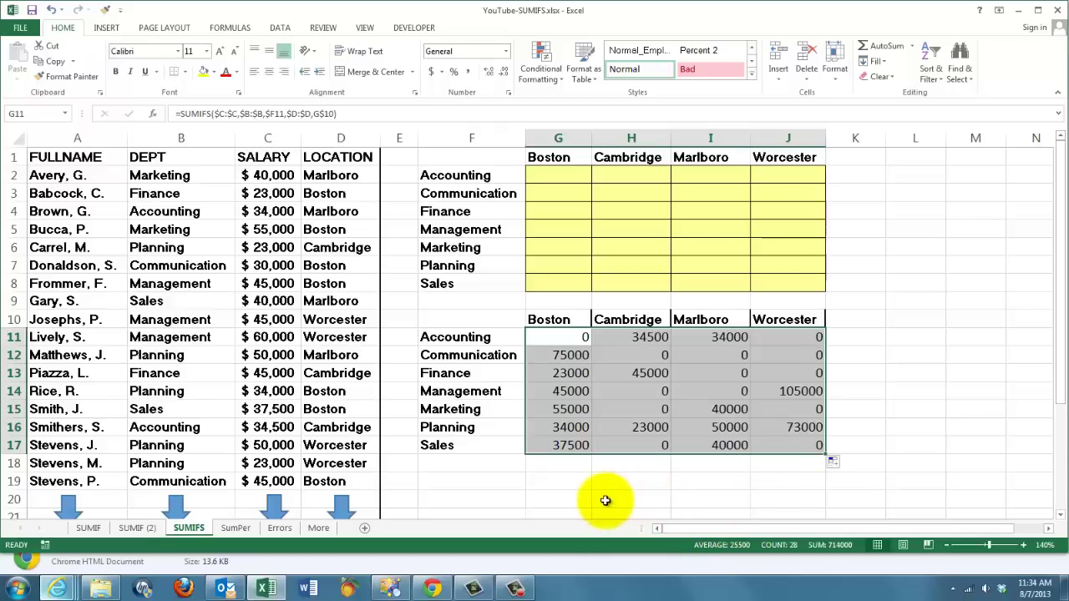
{"action": "left_click", "coordinate": [552, 337]}
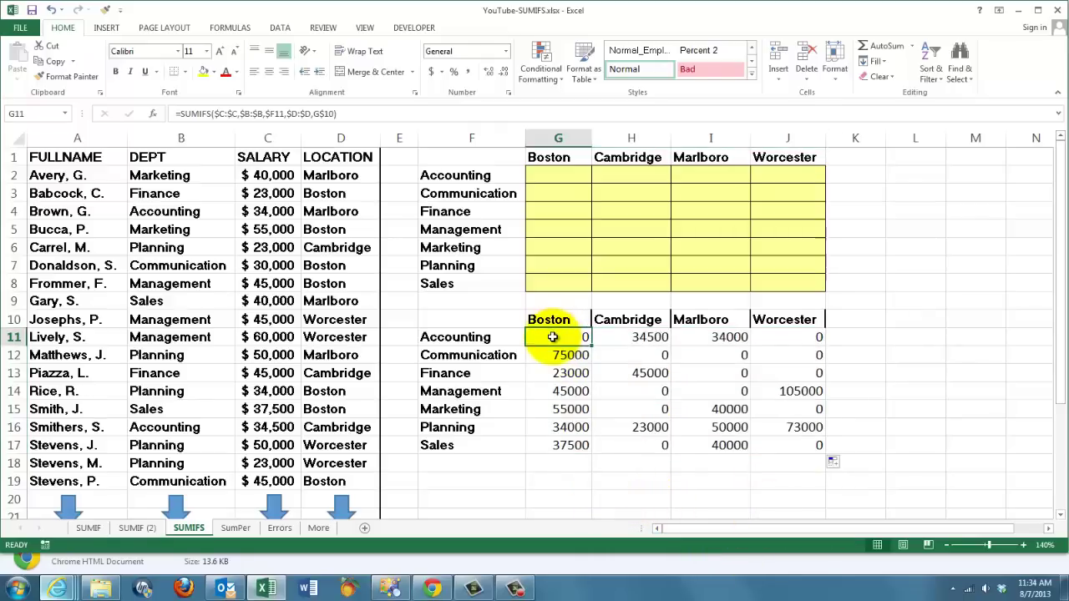
On the SumPer sheet, examine the first person's rows A2:D4 and the COUNTIF formula in E2.
{"action": "left_click", "coordinate": [236, 528]}
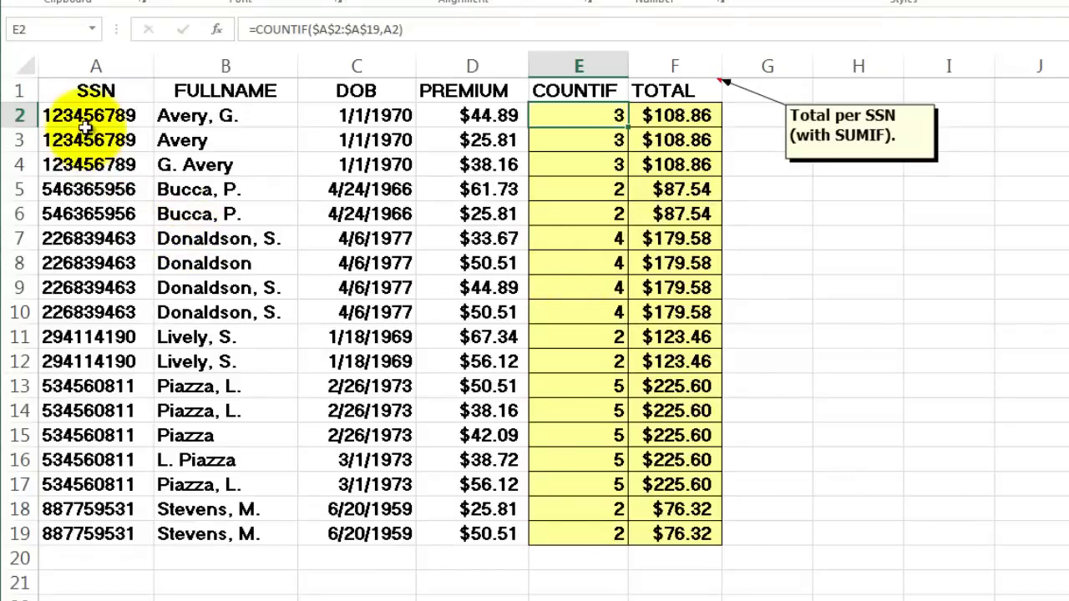
{"action": "left_click_drag", "start_coordinate": [75, 115], "coordinate": [442, 172]}
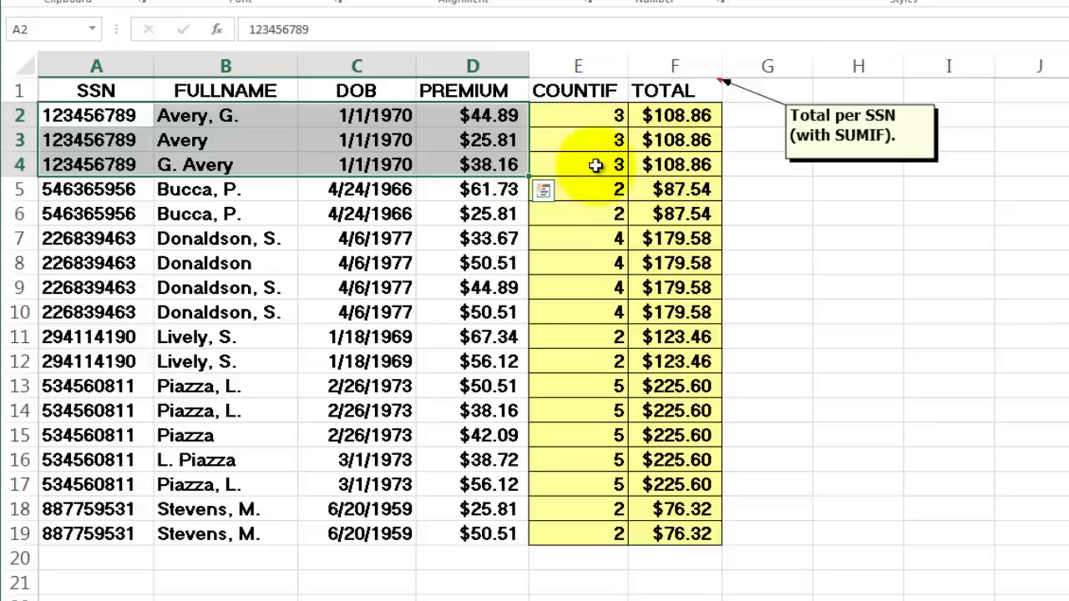
{"action": "left_click", "coordinate": [581, 117]}
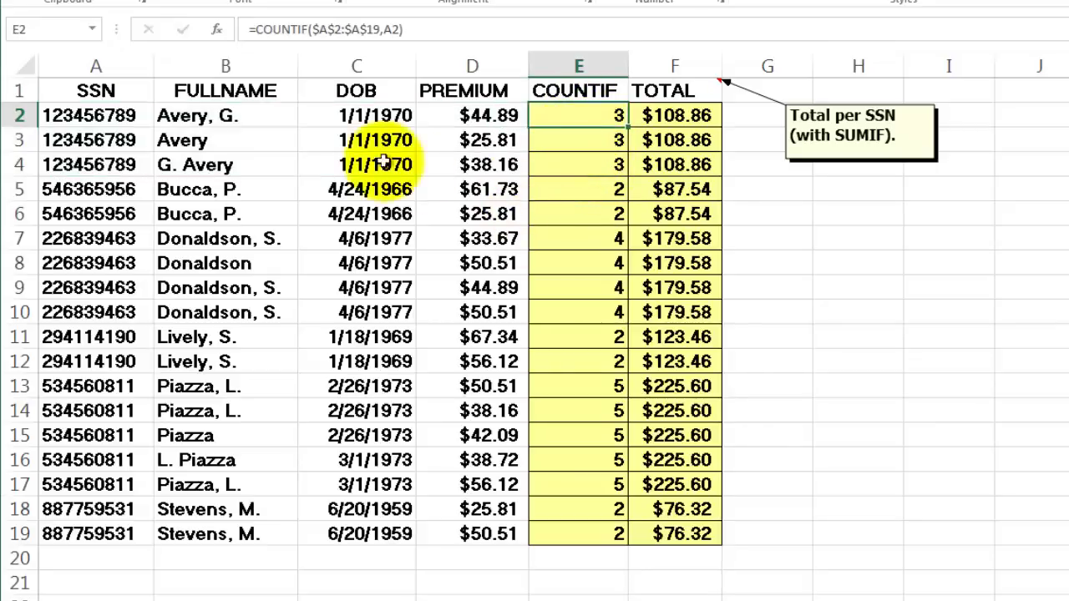
Examine the Range and Criteria arguments of the COUNTIF formula in E2, and the counts in E7:E10.
{"action": "left_click", "coordinate": [219, 33]}
{"action": "left_click_drag", "start_coordinate": [945, 210], "coordinate": [648, 216]}
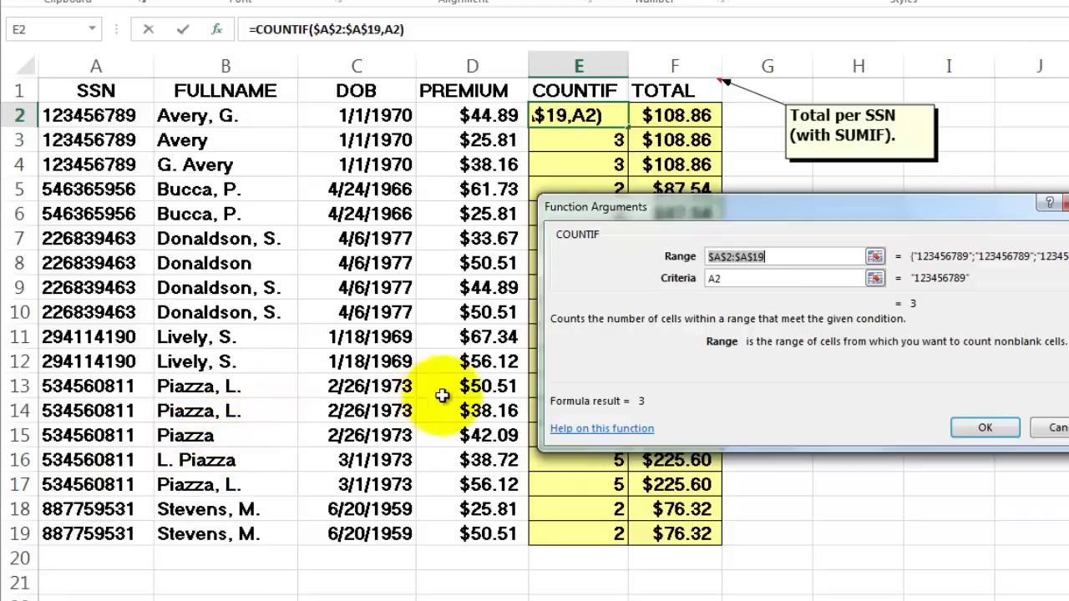
{"action": "left_click", "coordinate": [723, 278]}
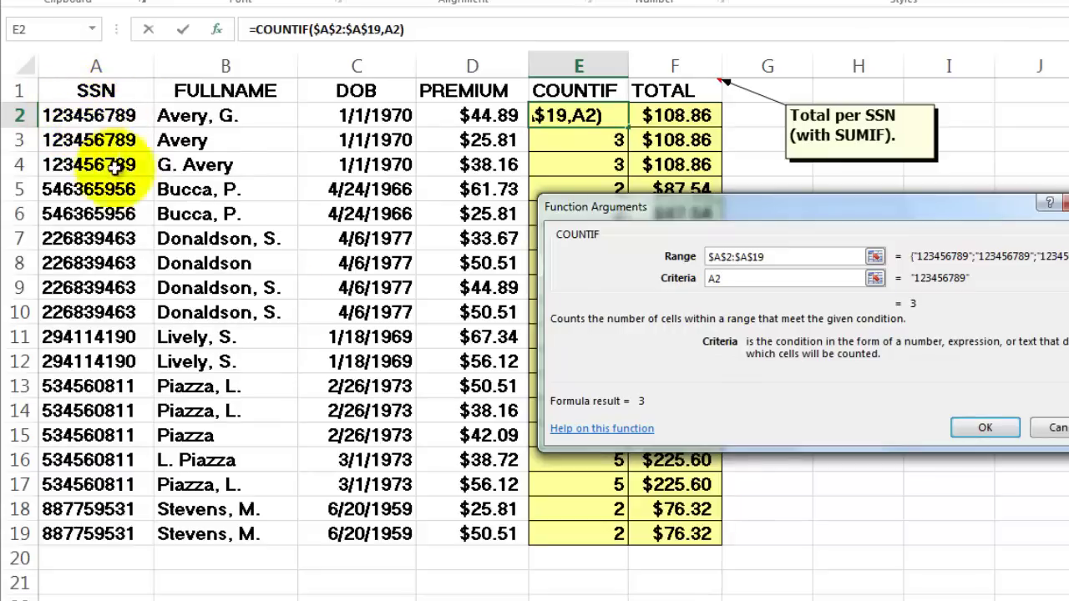
{"action": "left_click", "coordinate": [982, 427]}
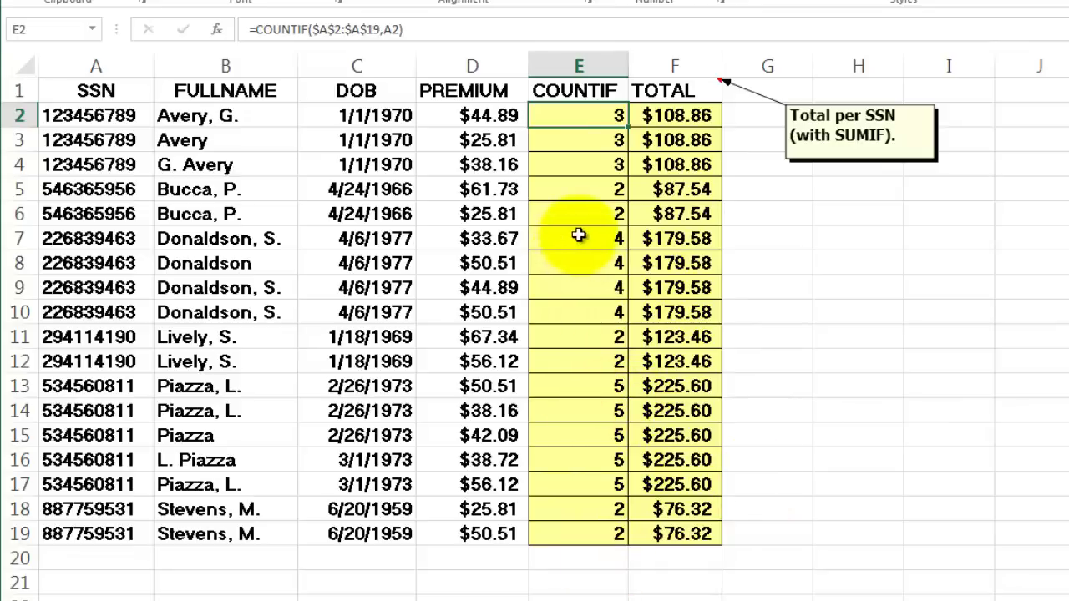
{"action": "left_click_drag", "start_coordinate": [580, 231], "coordinate": [578, 322]}
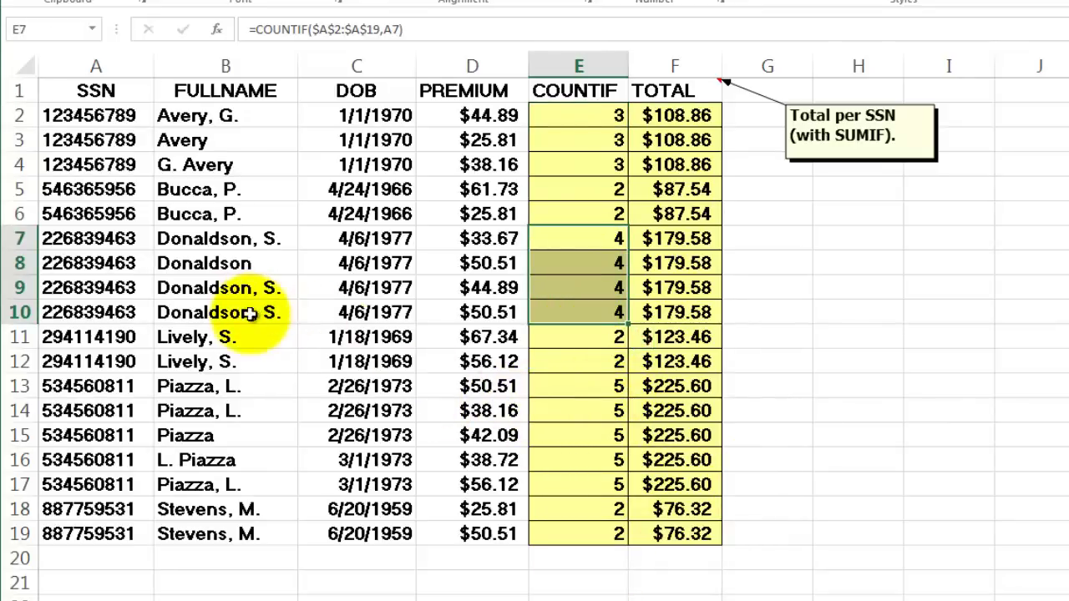
Examine the Range, Criteria and Sum_range arguments of the SUMIF formula in F2.
{"action": "left_click", "coordinate": [681, 117]}
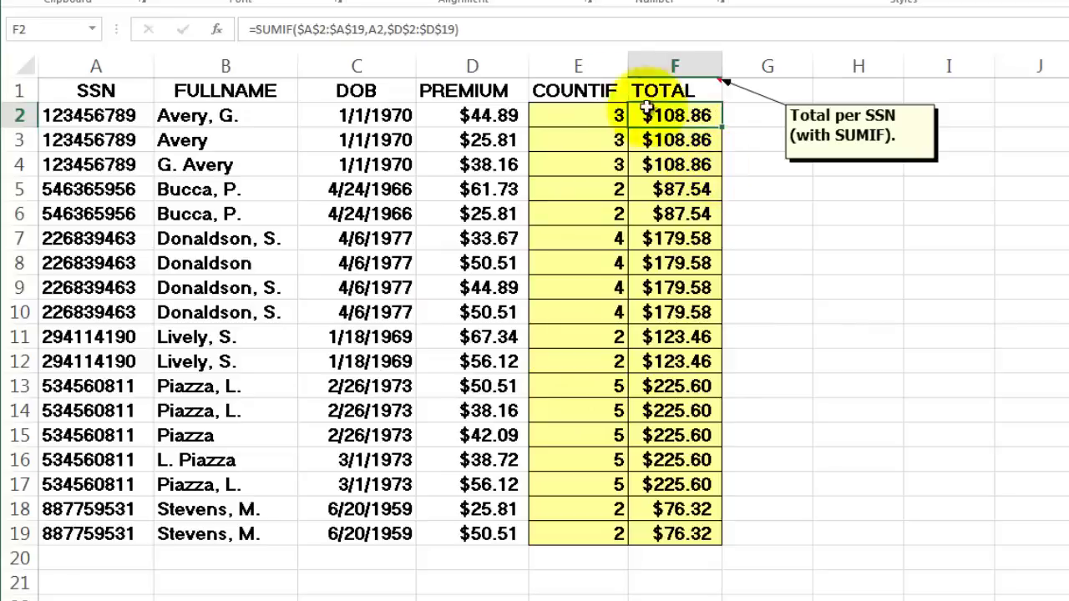
{"action": "left_click", "coordinate": [219, 30]}
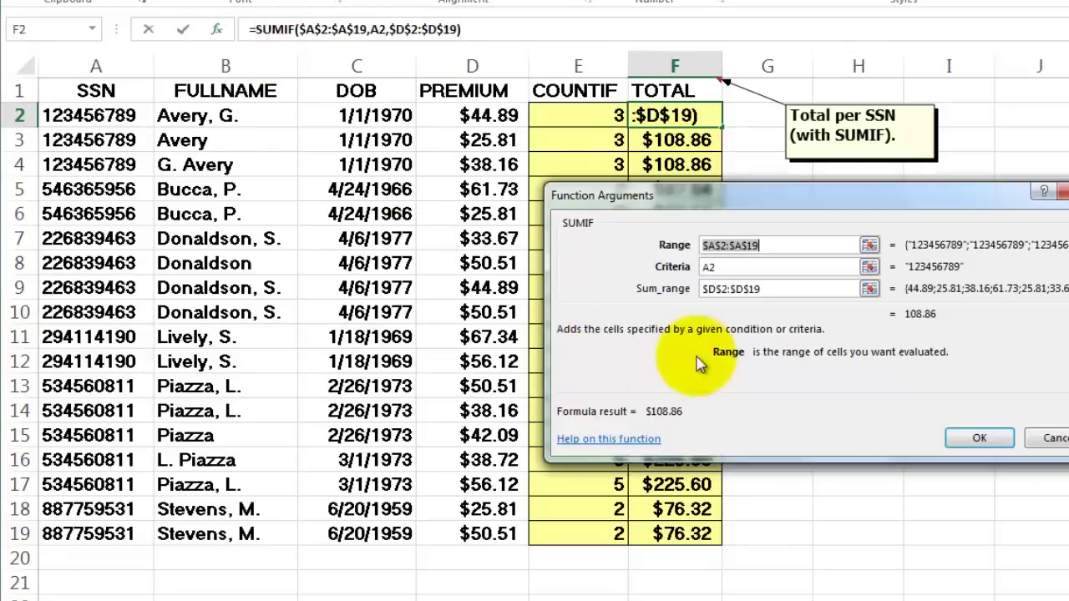
{"action": "left_click_drag", "start_coordinate": [708, 203], "coordinate": [691, 221]}
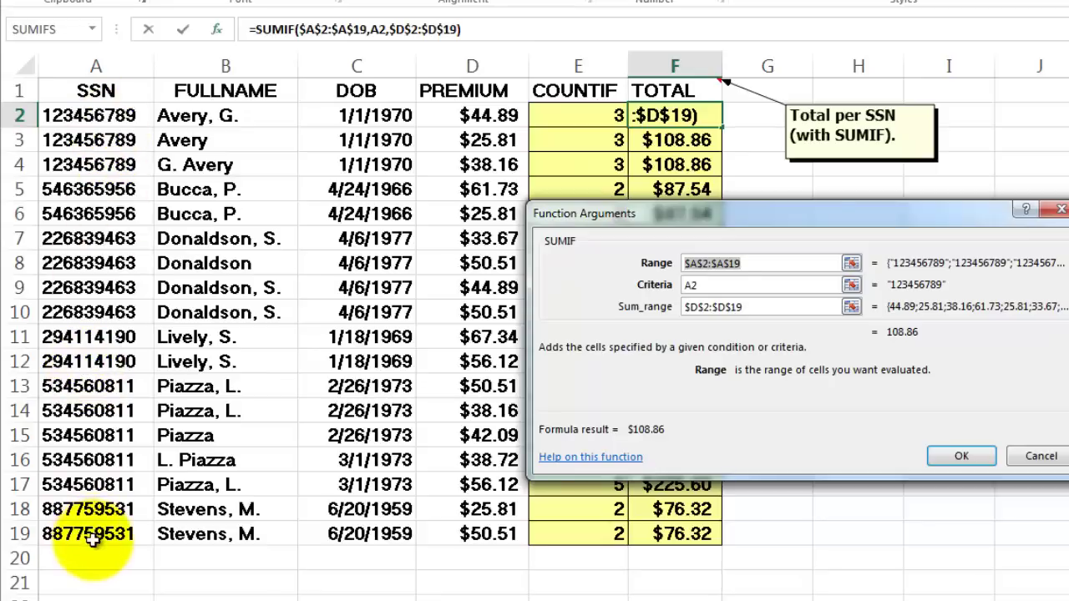
{"action": "left_click", "coordinate": [712, 283]}
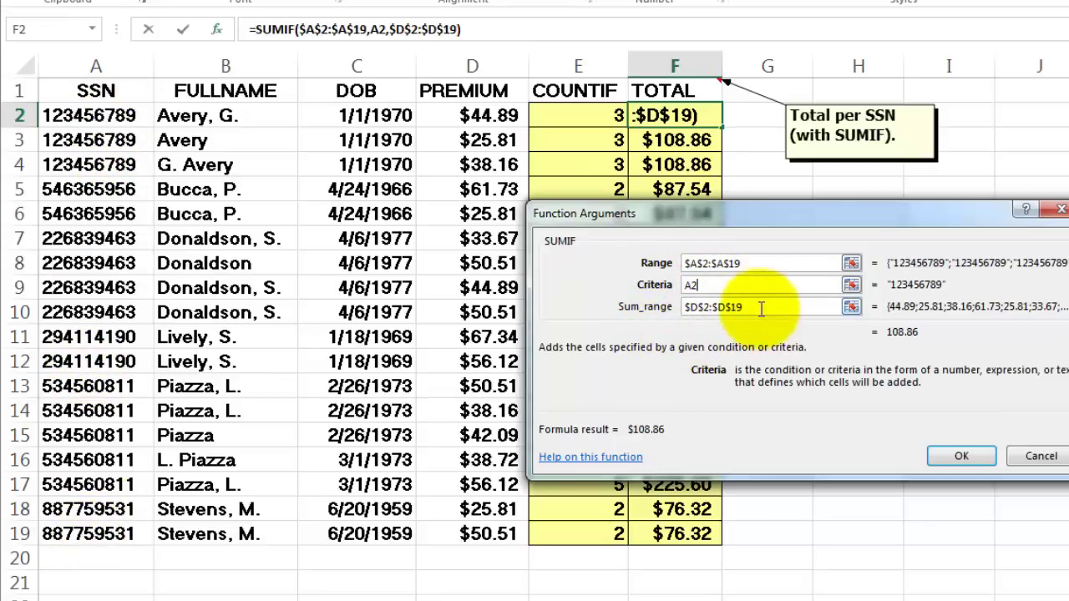
{"action": "left_click_drag", "start_coordinate": [762, 312], "coordinate": [685, 311]}
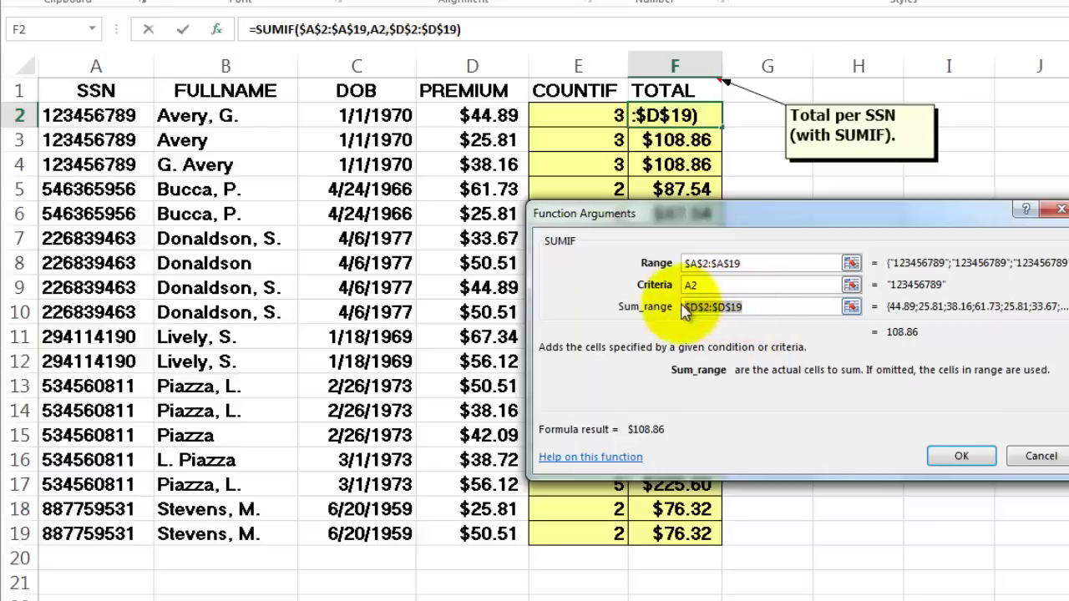
{"action": "left_click", "coordinate": [954, 455]}
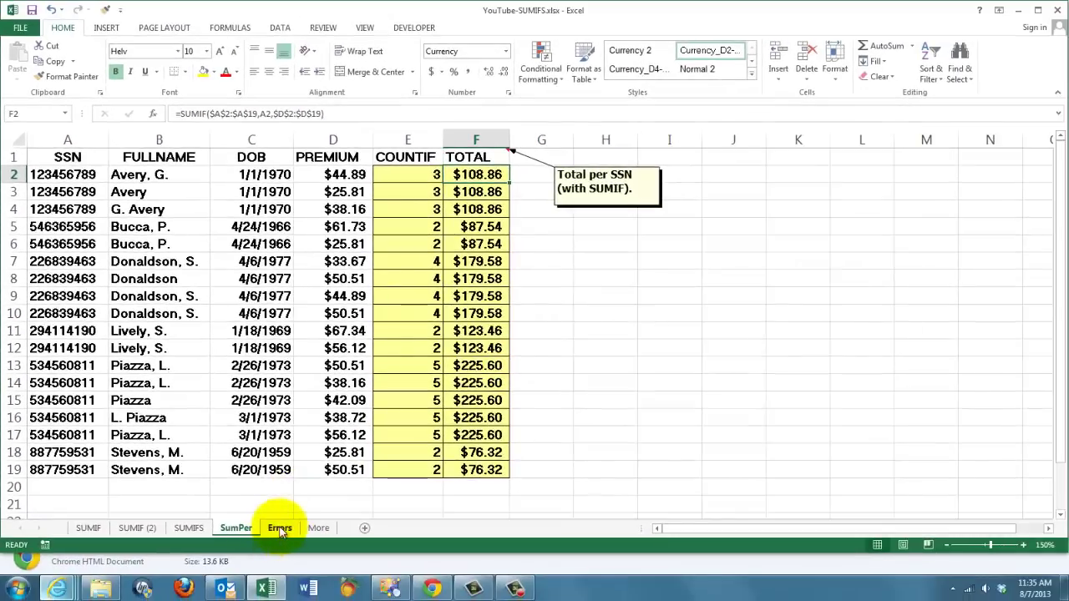
On the Errors sheet, check the Communication entry in B7 for trailing spaces.
{"action": "left_click", "coordinate": [280, 529]}
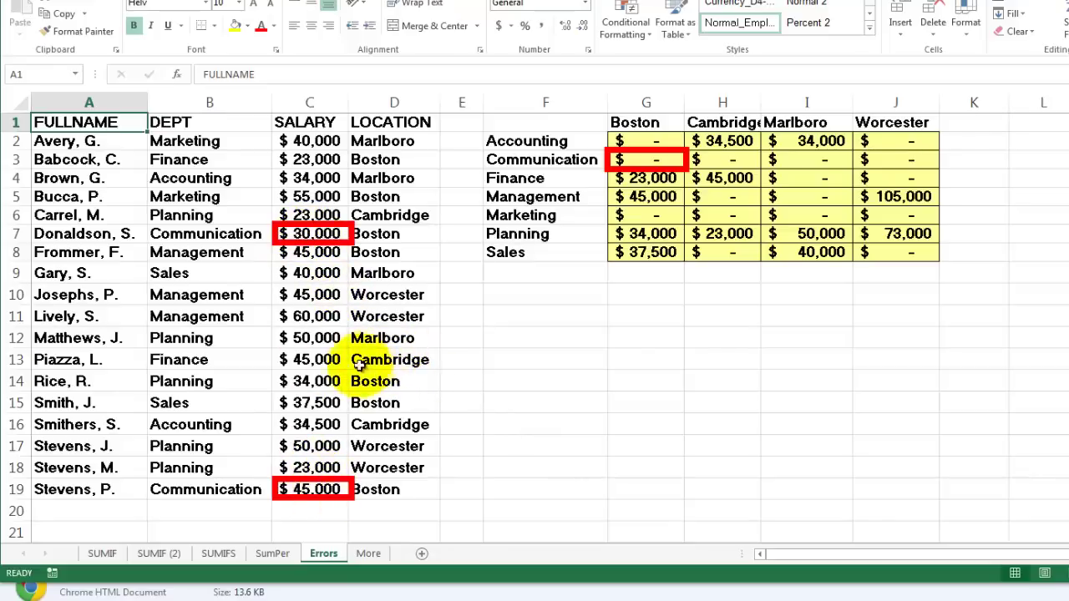
{"action": "left_click", "coordinate": [200, 235]}
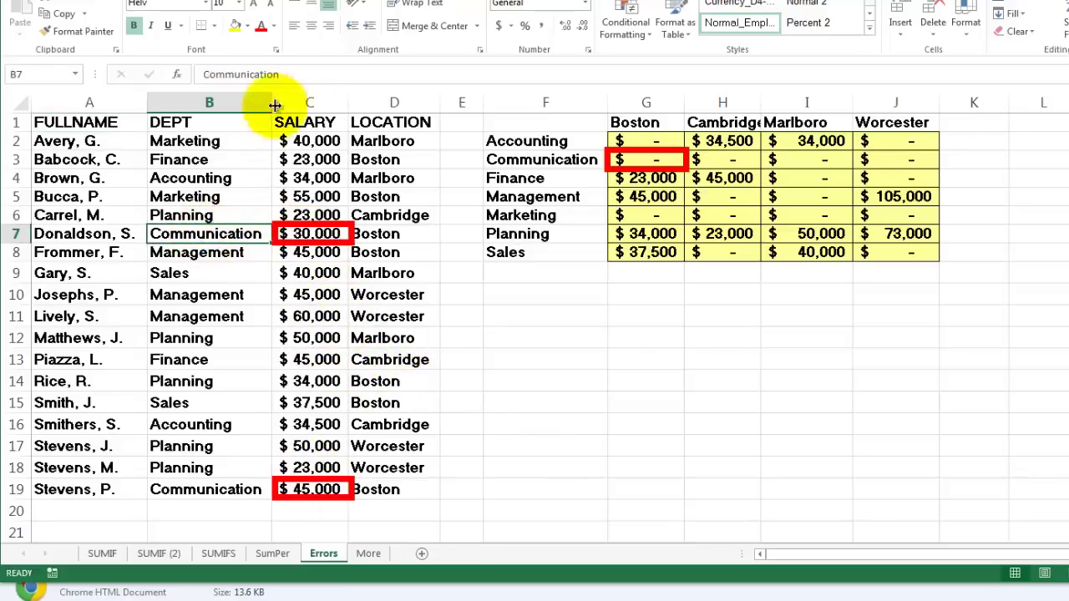
{"action": "left_click", "coordinate": [300, 75]}
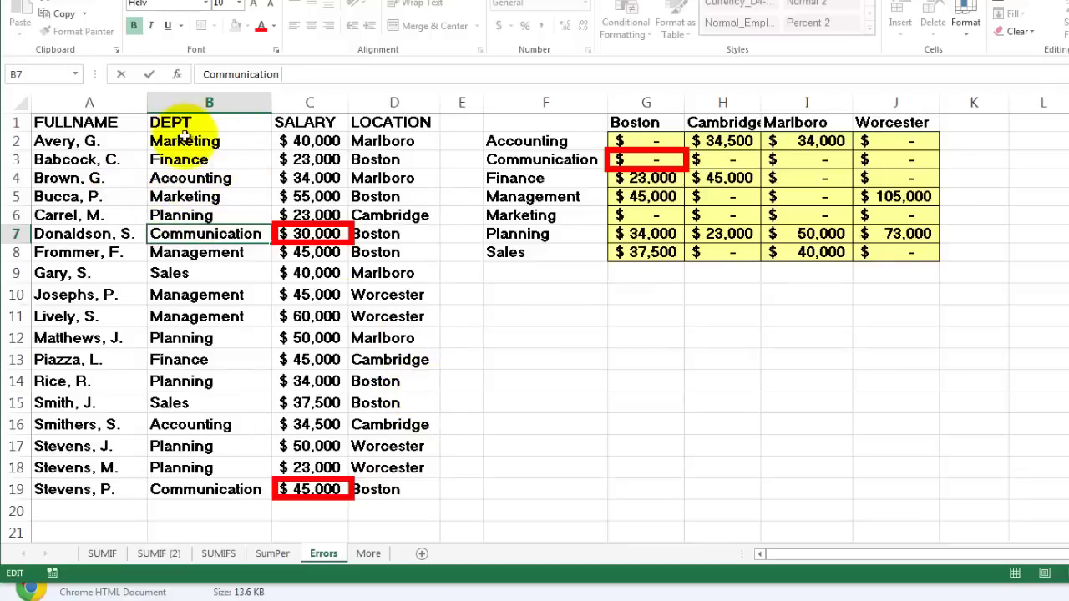
Insert a blank column before the SALARY column and enter =TRIM(B2) in its cell C2.
{"action": "right_click", "coordinate": [313, 102]}
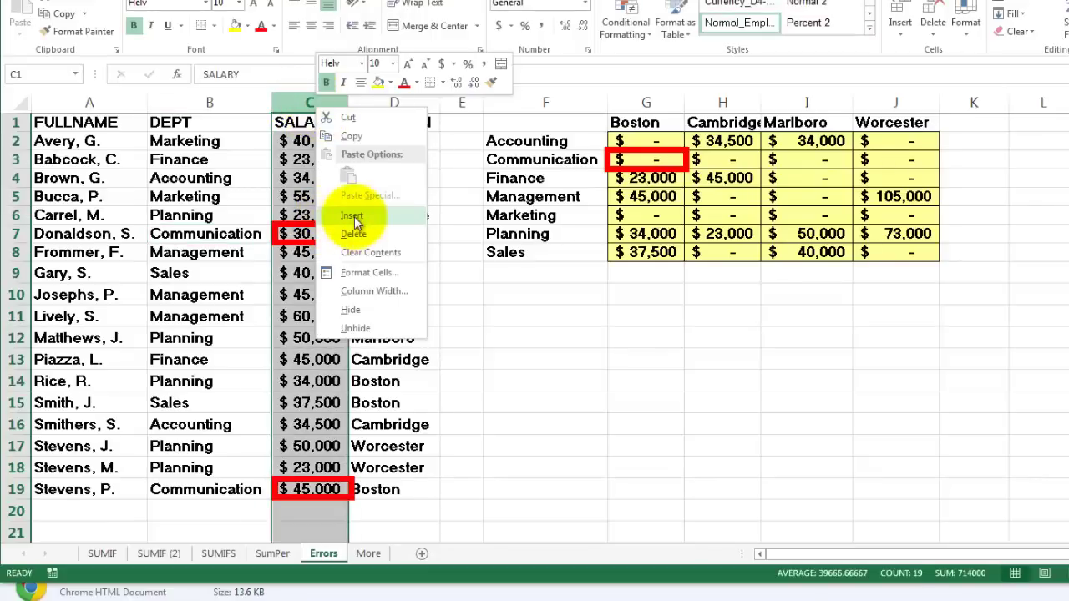
{"action": "left_click", "coordinate": [352, 217]}
{"action": "left_click", "coordinate": [312, 141]}
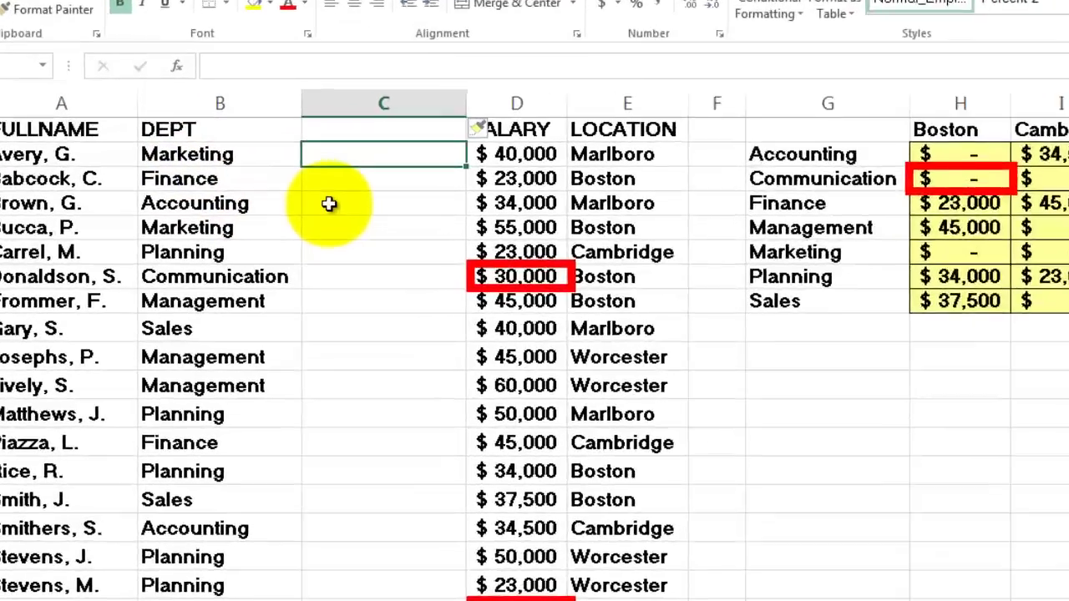
{"action": "type", "text": "=t"}
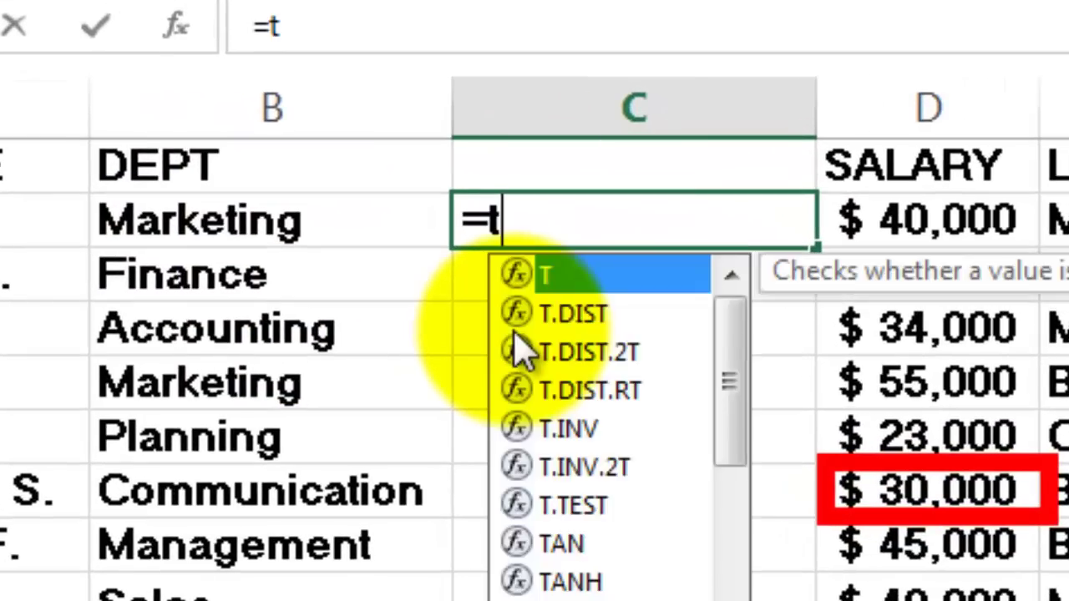
{"action": "type", "text": "rim"}
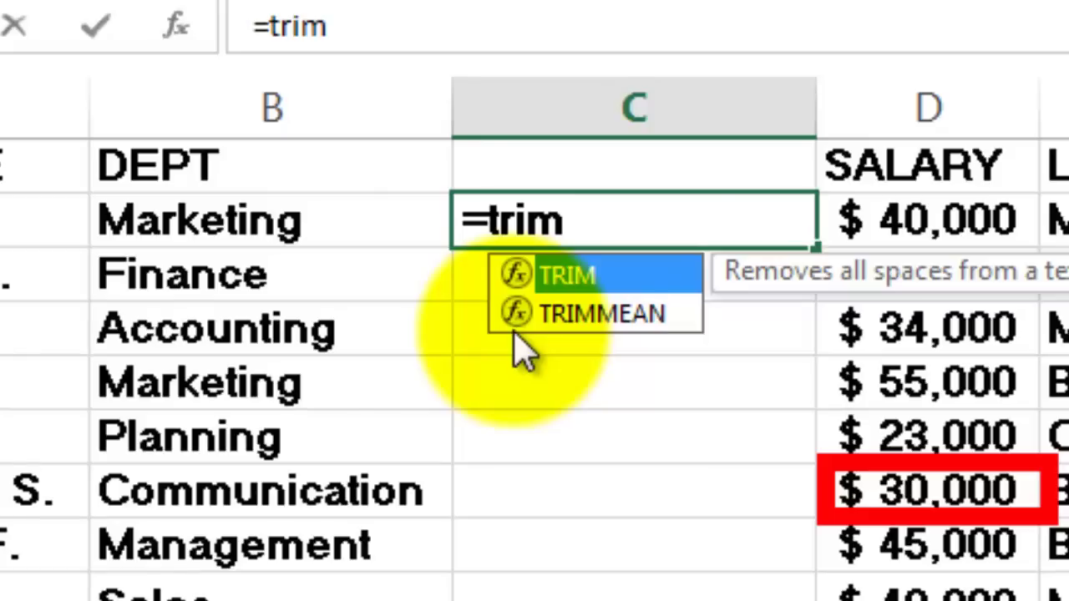
{"action": "type", "text": "("}
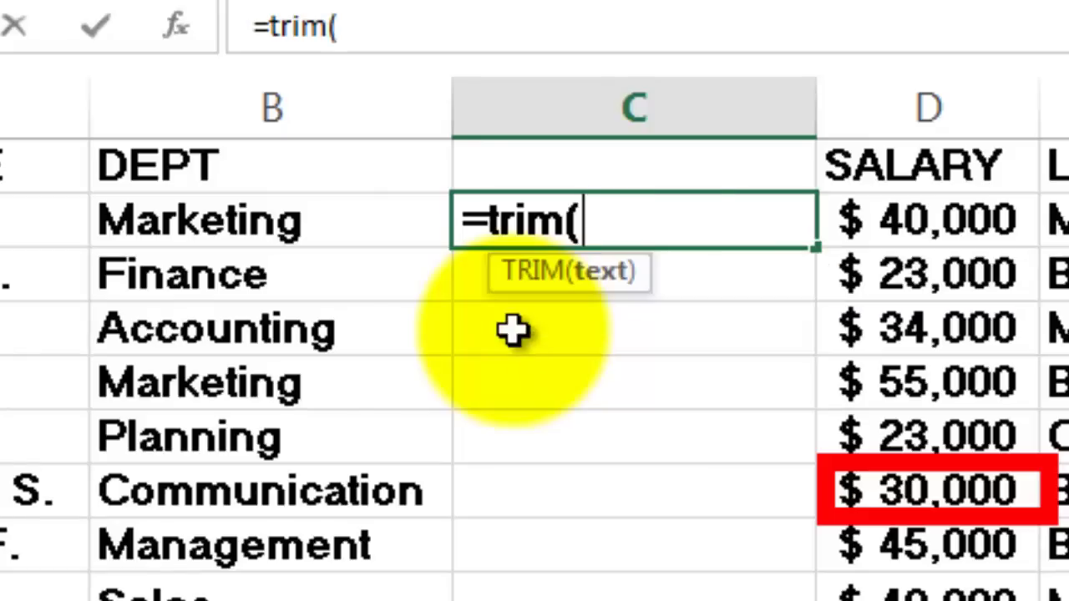
{"action": "left_click", "coordinate": [249, 219]}
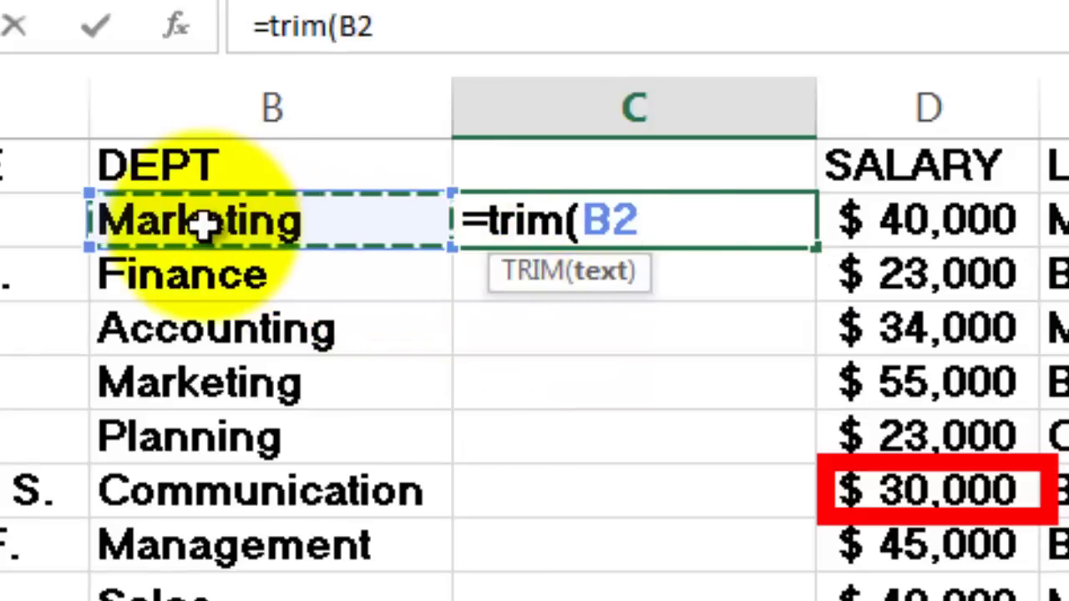
{"action": "type", "text": ")"}
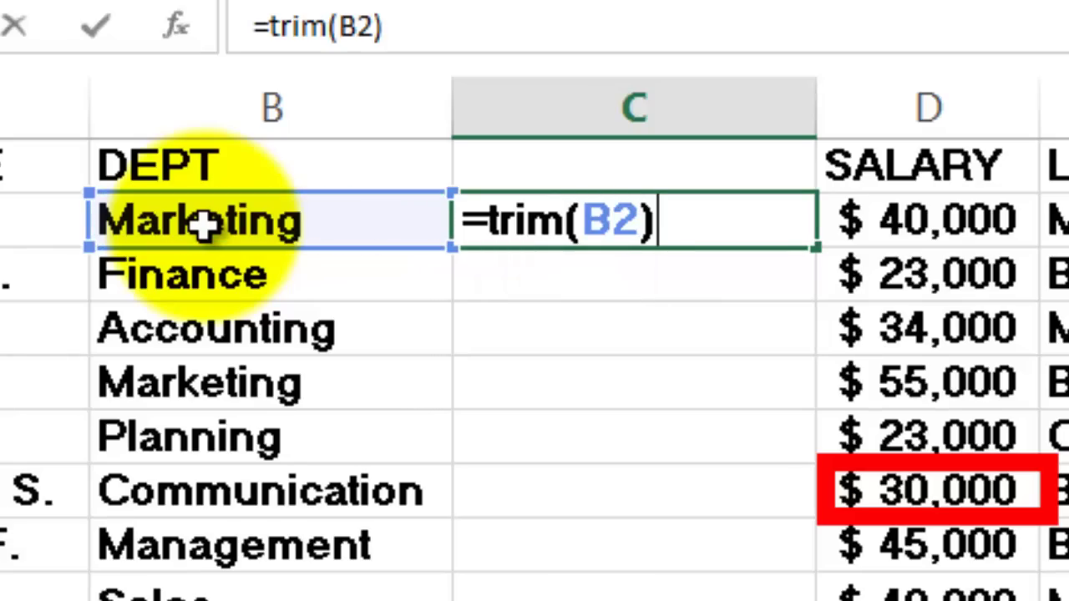
{"action": "key", "text": "ctrl+Return"}
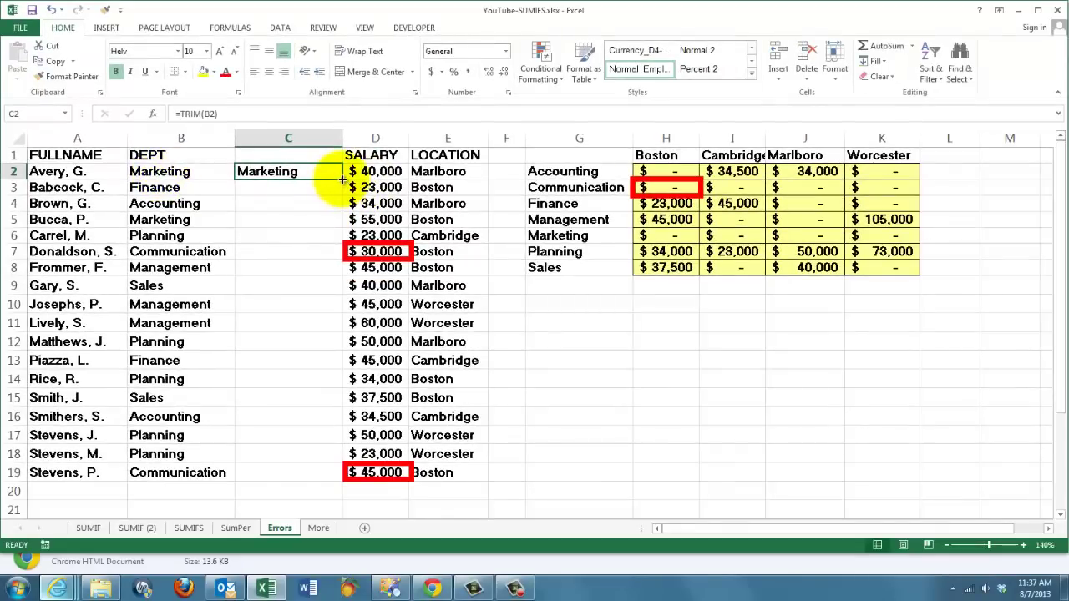
Fill the TRIM formula down to C19 and paste the results as values over the department names from B2.
{"action": "double_click", "coordinate": [341, 179]}
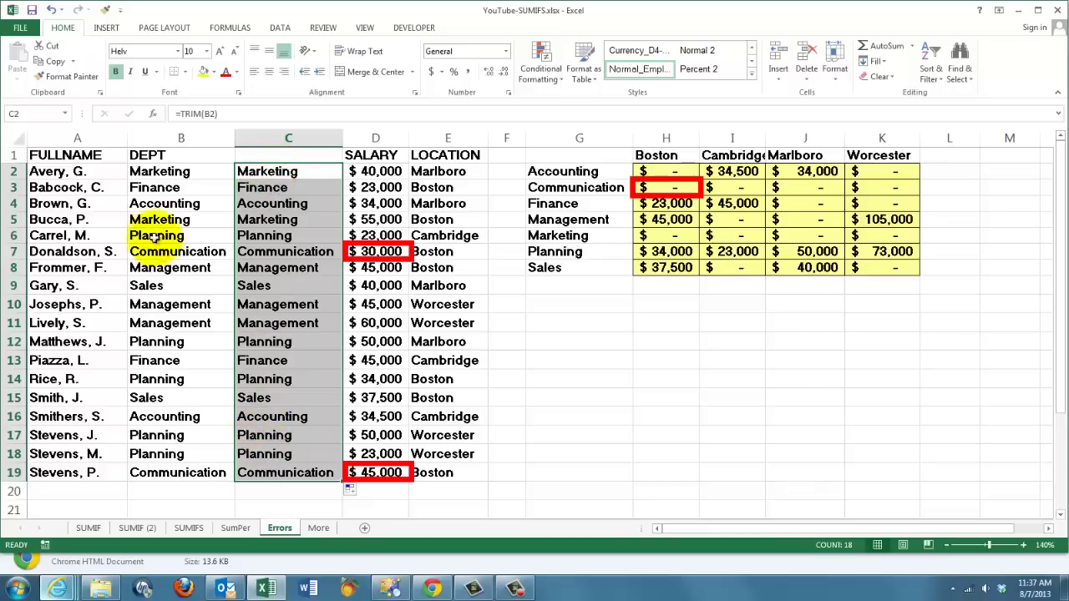
{"action": "right_click", "coordinate": [267, 178]}
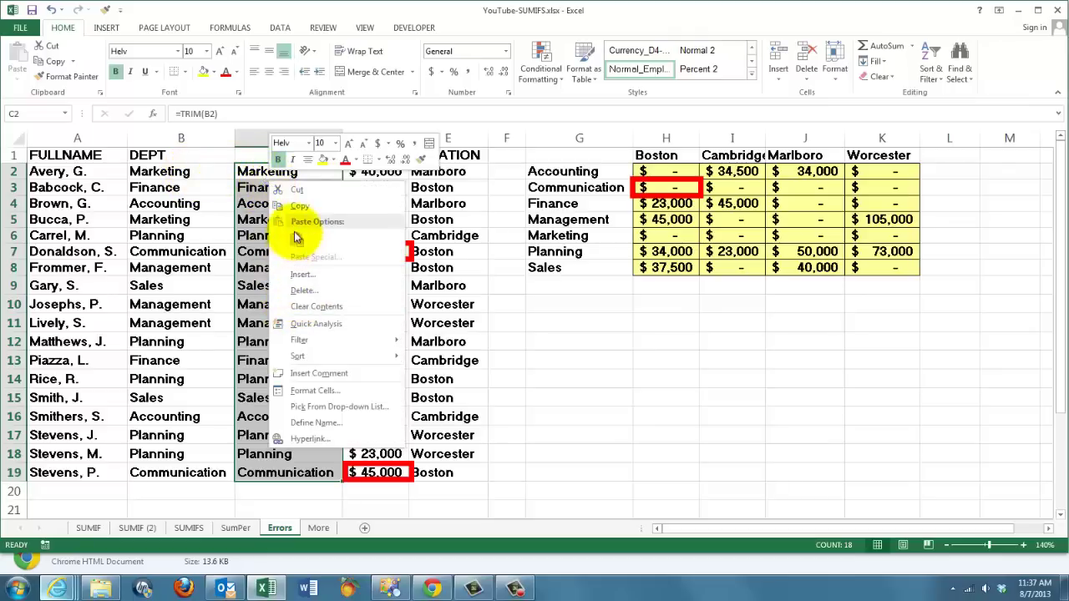
{"action": "left_click", "coordinate": [292, 205]}
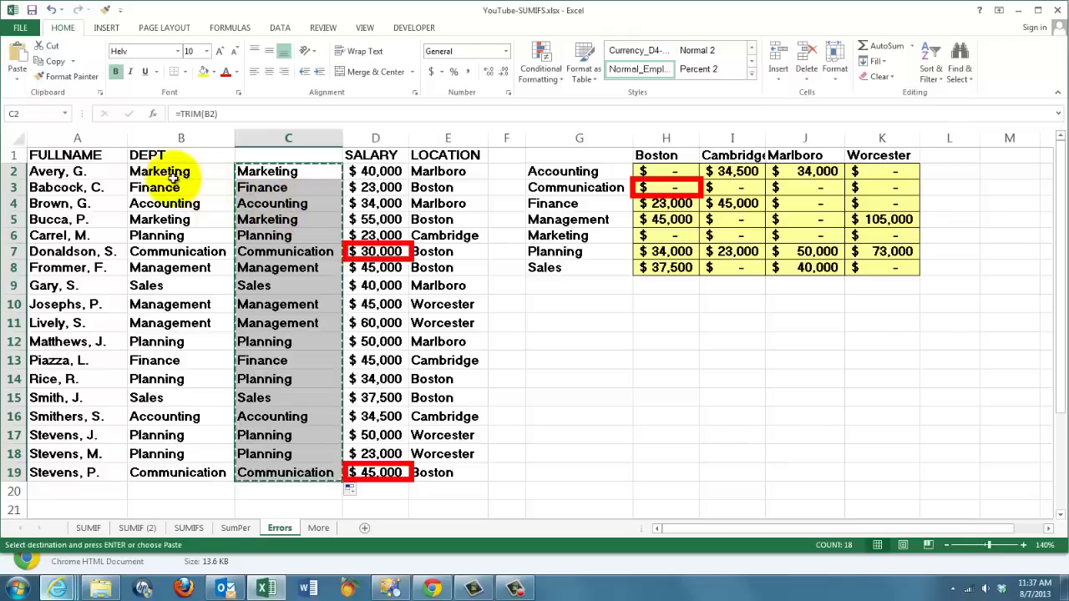
{"action": "right_click", "coordinate": [163, 171]}
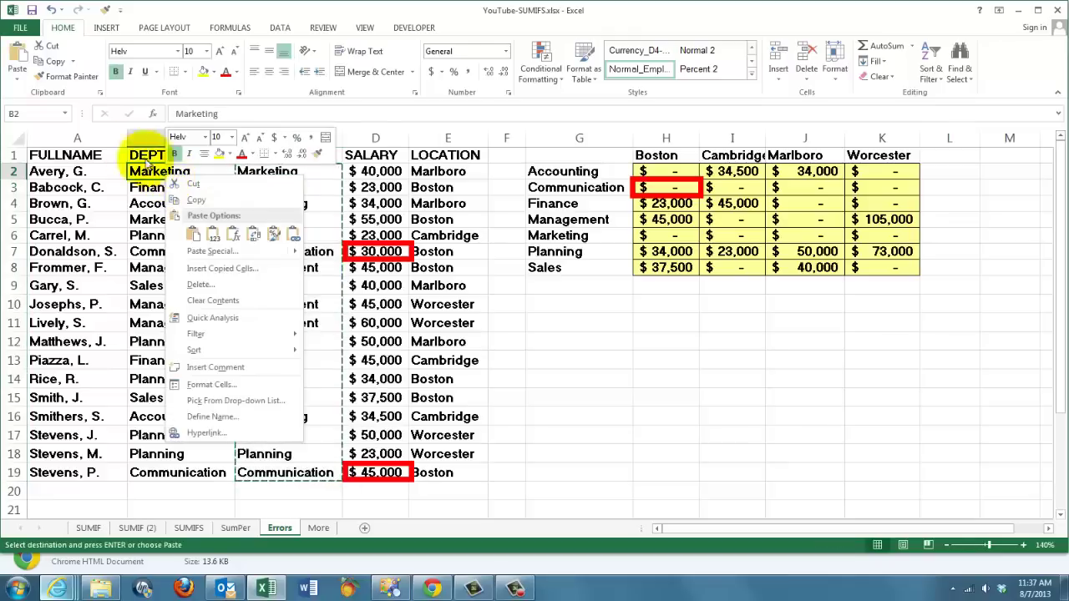
{"action": "left_click", "coordinate": [21, 81]}
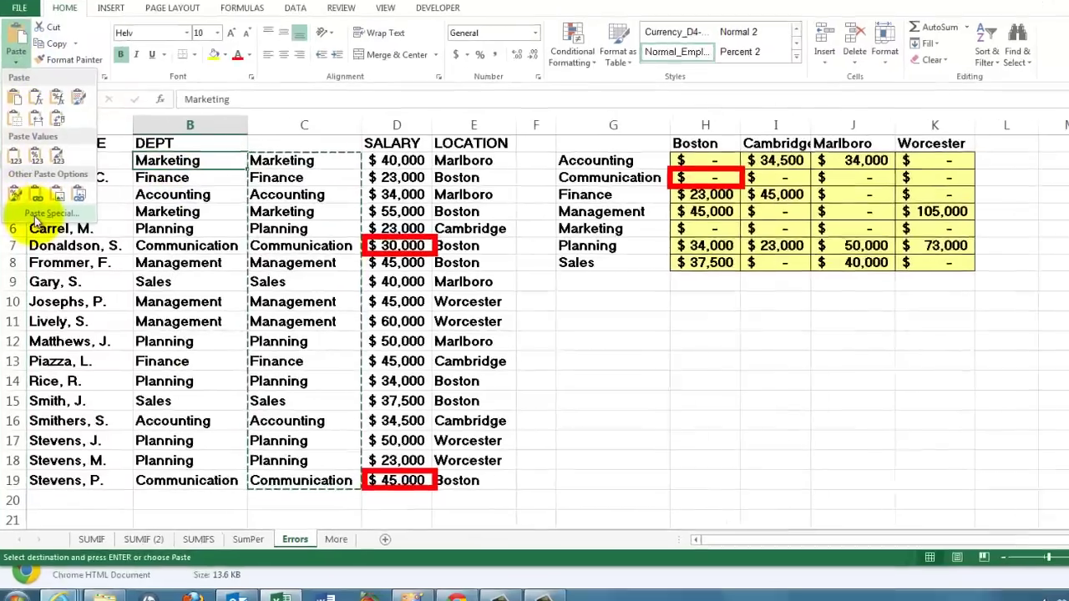
{"action": "left_click", "coordinate": [33, 240]}
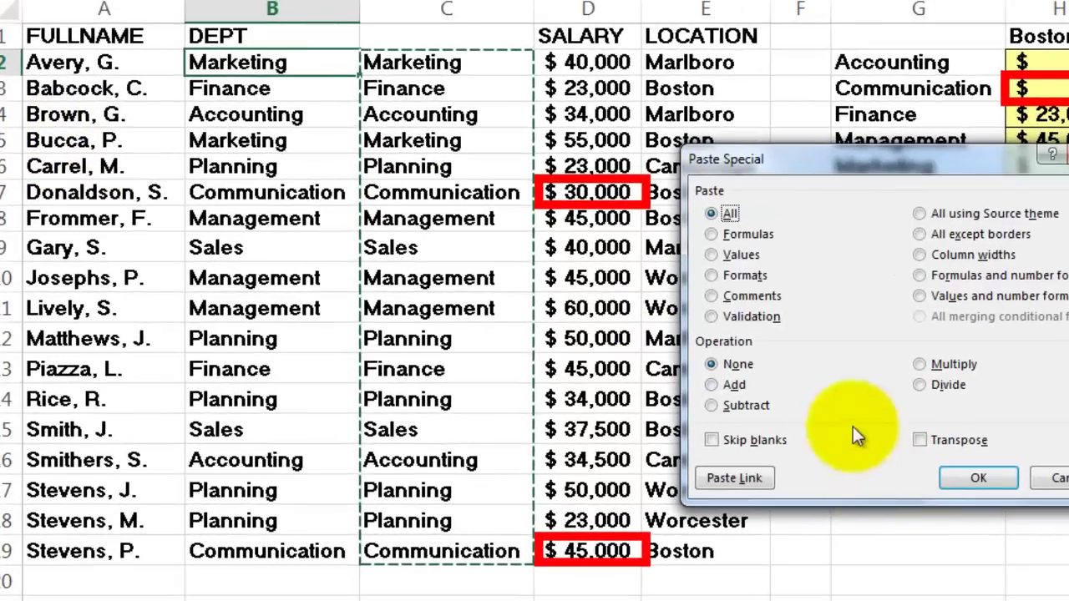
{"action": "left_click", "coordinate": [712, 255]}
{"action": "left_click", "coordinate": [980, 479]}
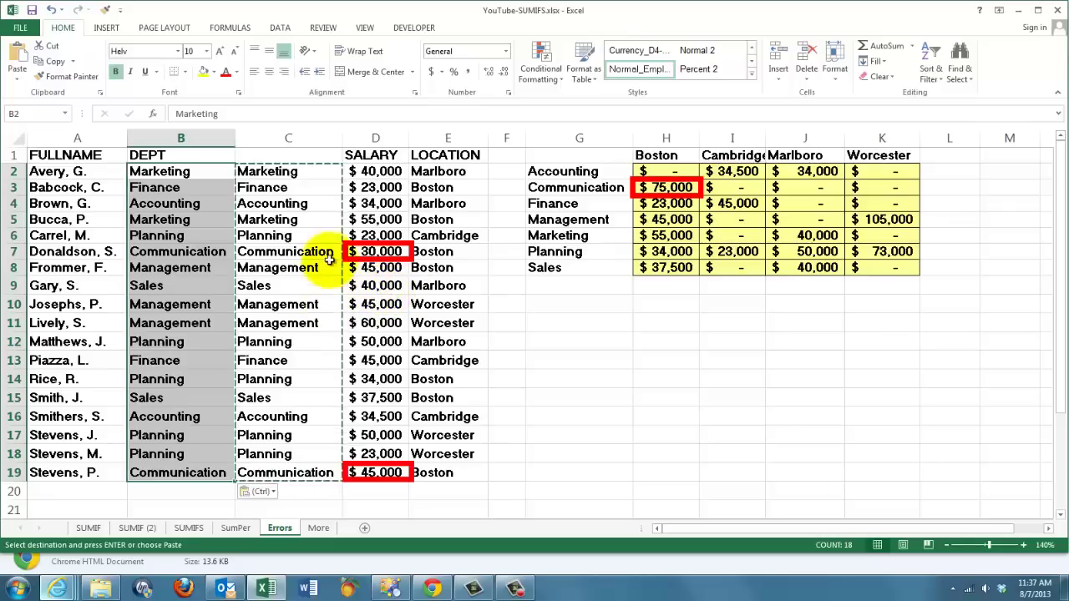
Delete the helper column C and switch to the More sheet.
{"action": "right_click", "coordinate": [288, 138]}
{"action": "key", "text": "Escape"}
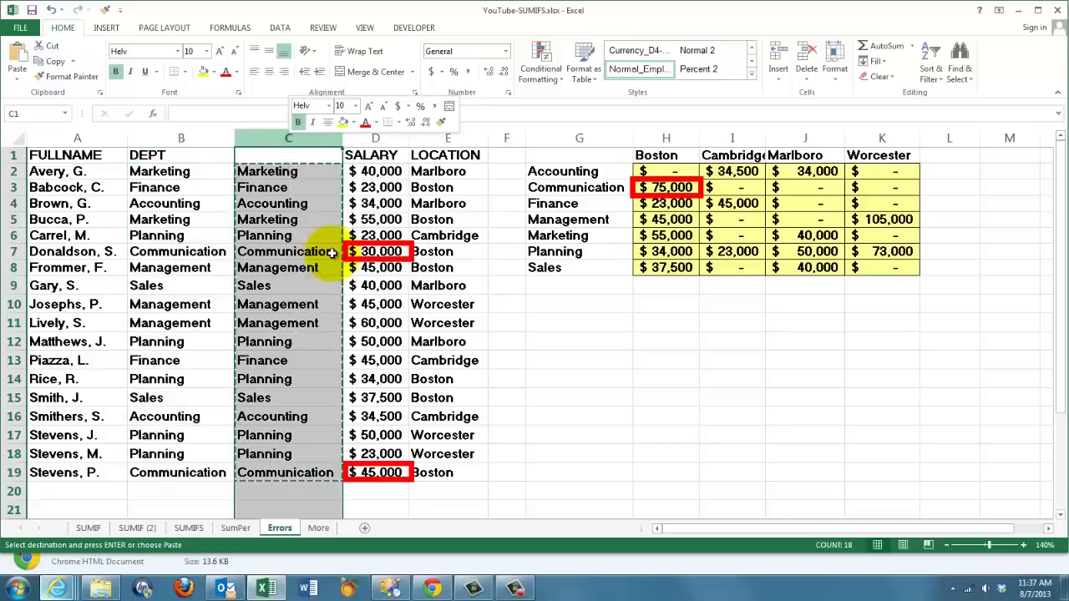
{"action": "key", "text": "ctrl+minus"}
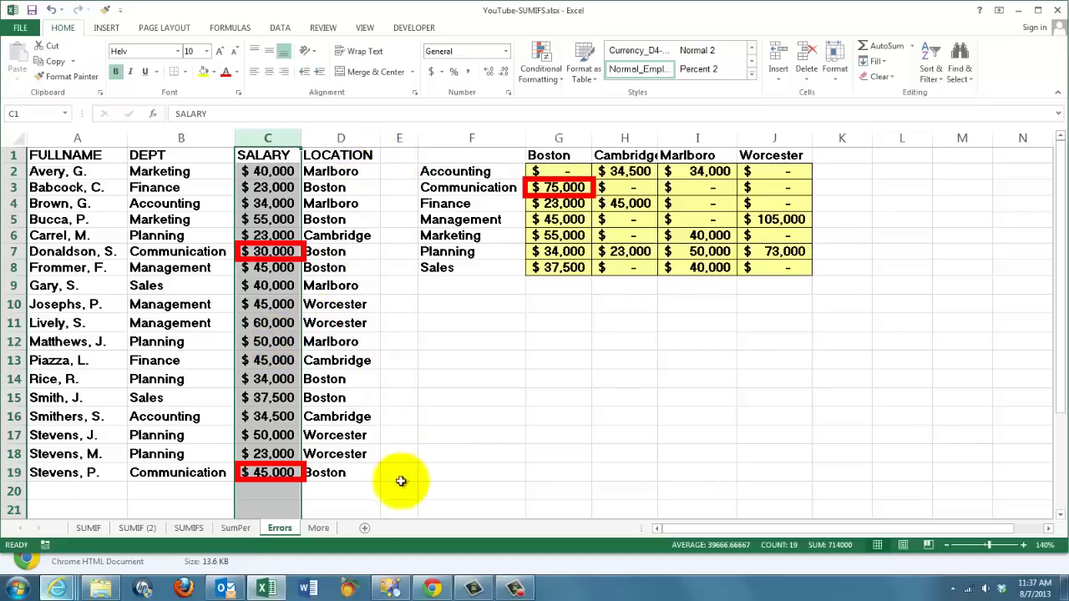
{"action": "left_click", "coordinate": [319, 530]}
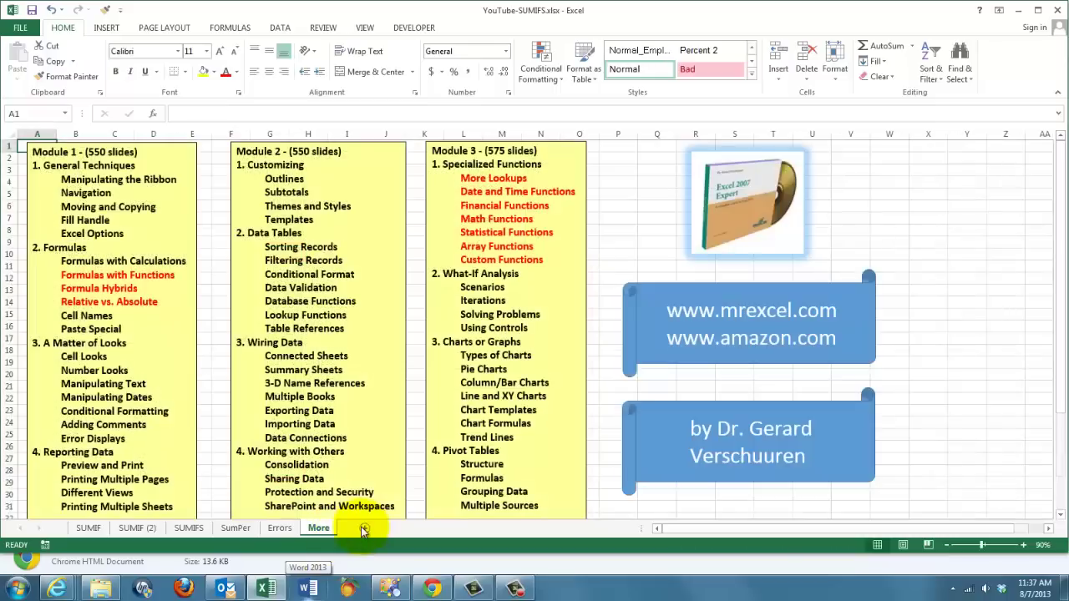